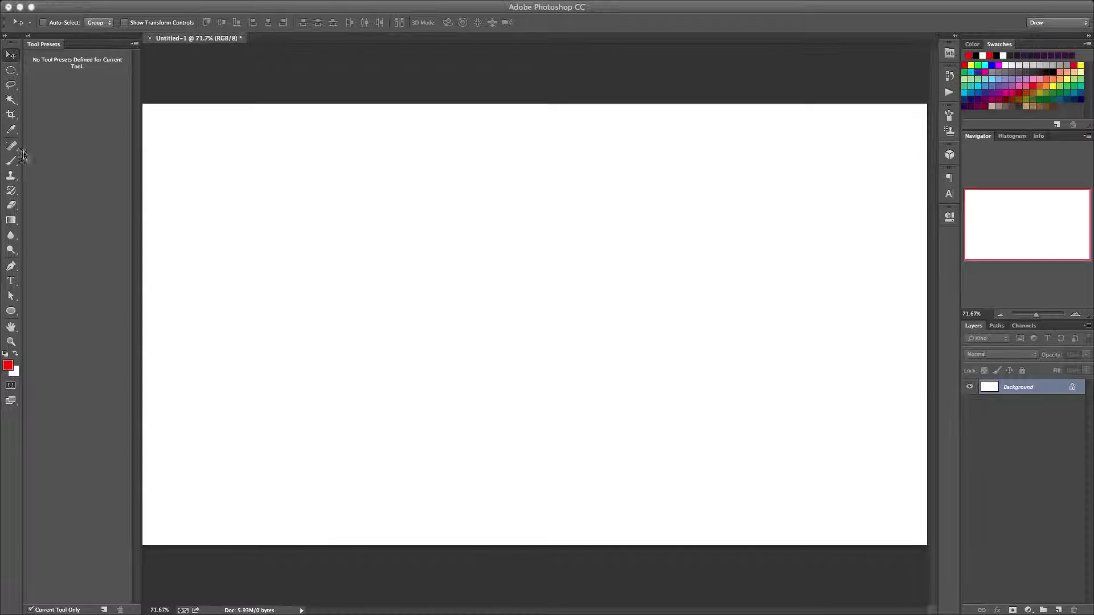
Choose the Brush tool, add a new layer above the Background and name it guide
click(12, 162)
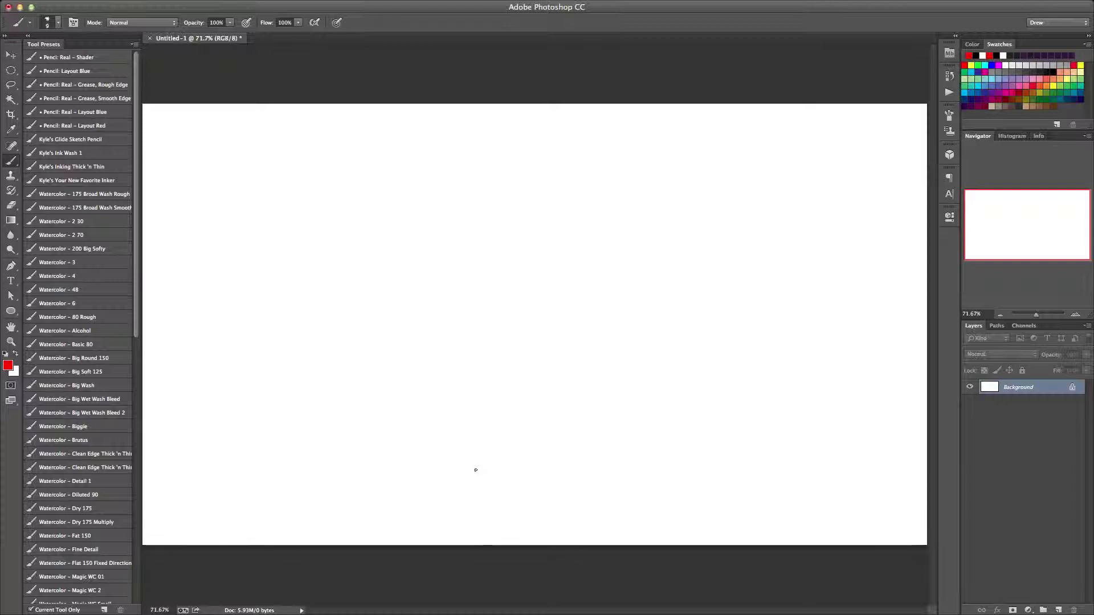
click(1058, 610)
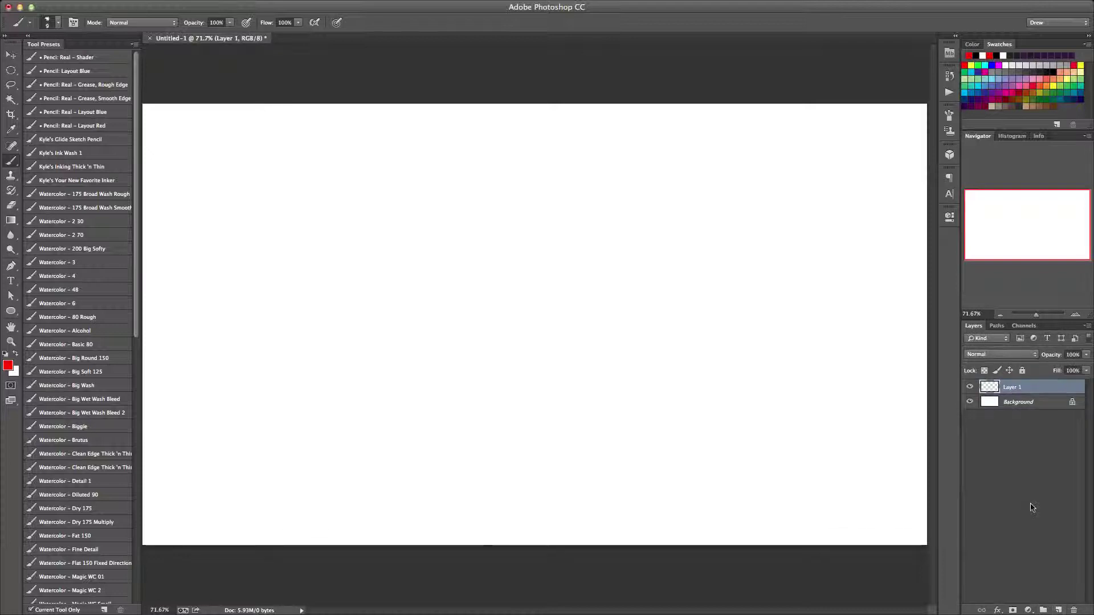
double_click(1009, 388)
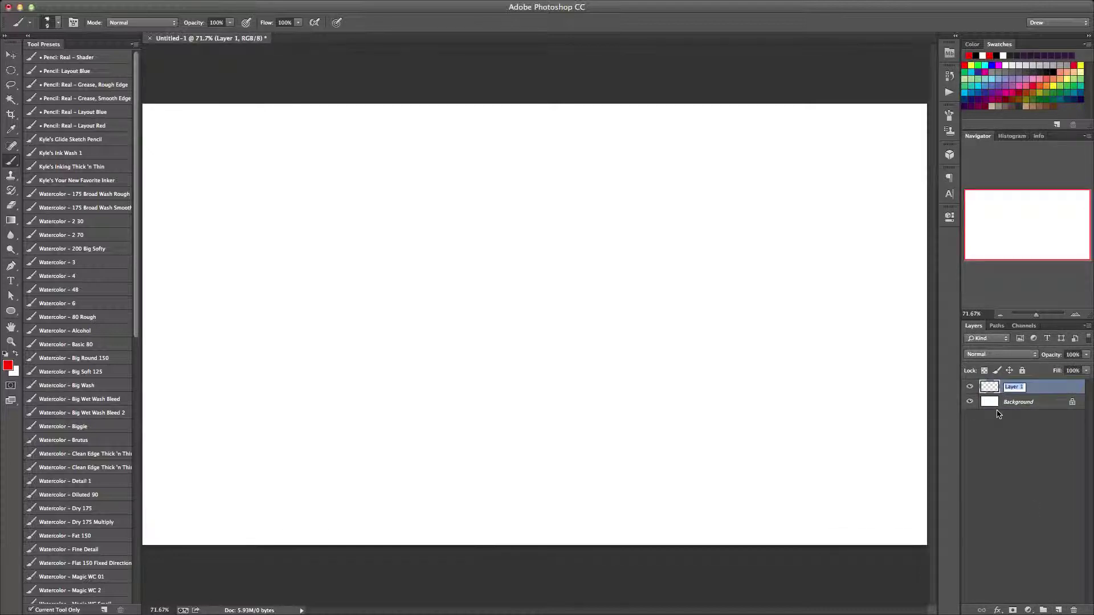
text(guide)
key(Return)
mouse_move(867, 318)
mouse_down()
mouse_move(745, 264)
mouse_move(778, 316)
mouse_up()
drag(731, 303, 742, 310)
mouse_move(715, 362)
mouse_down()
mouse_move(549, 294)
mouse_move(489, 350)
mouse_move(247, 394)
mouse_up()
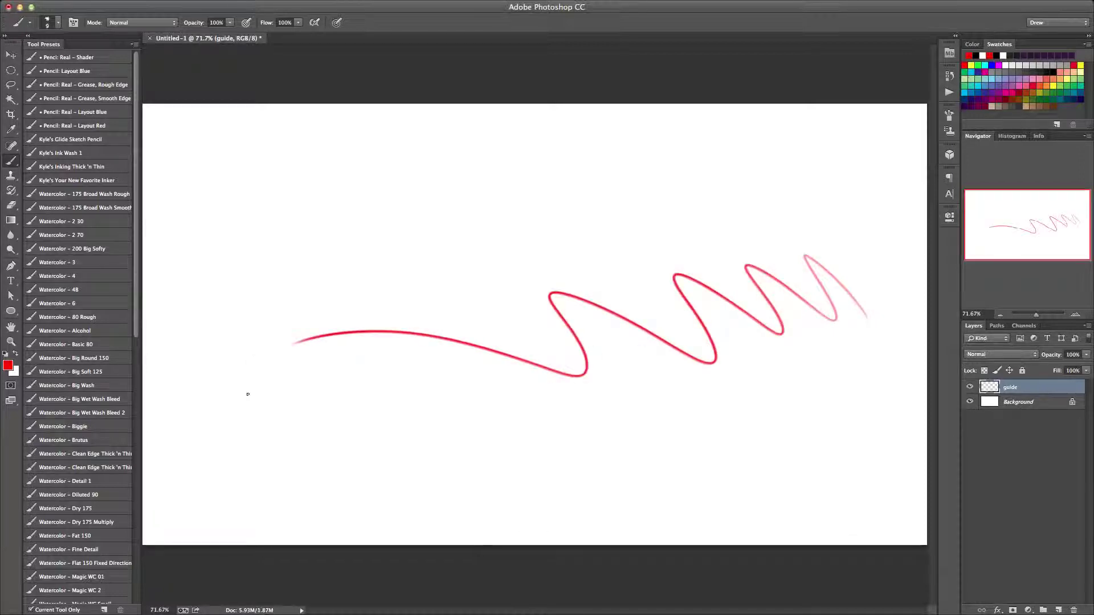
key(v)
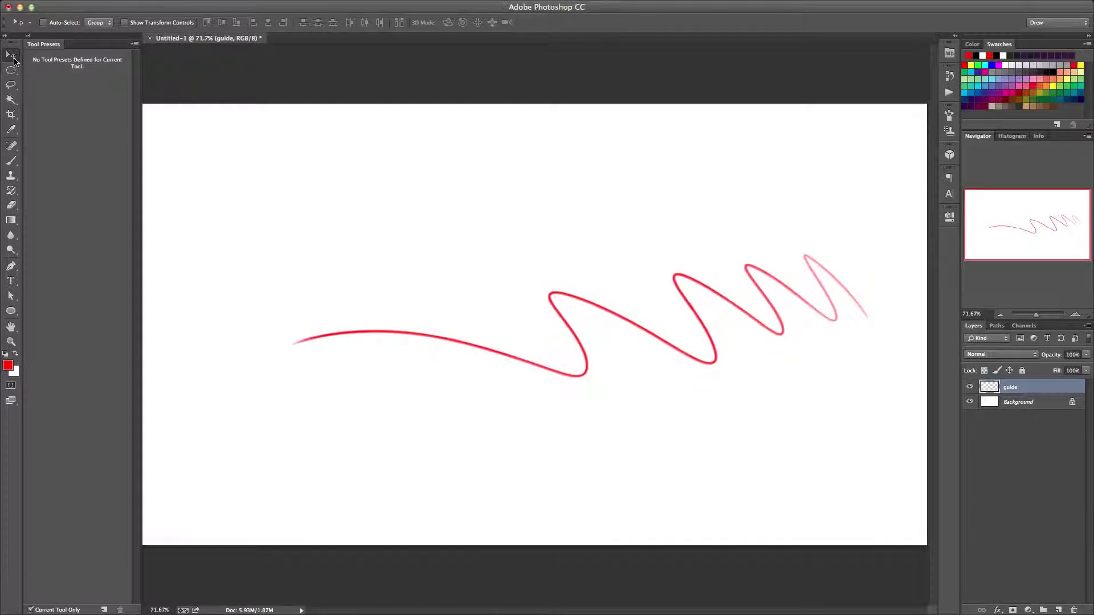
mouse_move(569, 313)
mouse_down()
mouse_move(456, 247)
mouse_move(540, 371)
mouse_move(537, 289)
mouse_move(546, 317)
mouse_up()
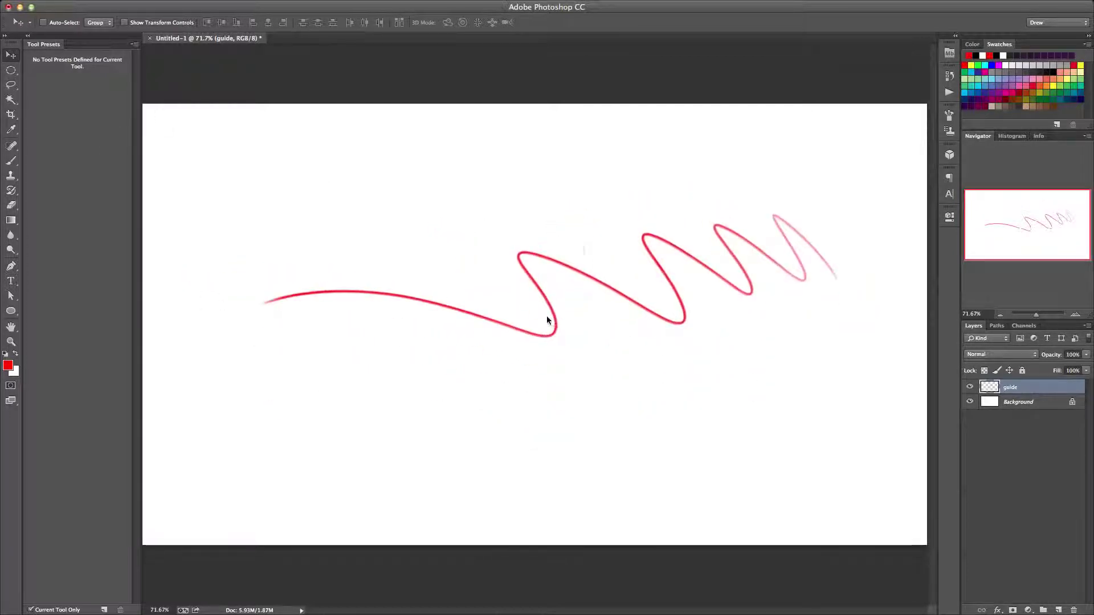
key(alt+super+z)
key(alt+super+z)
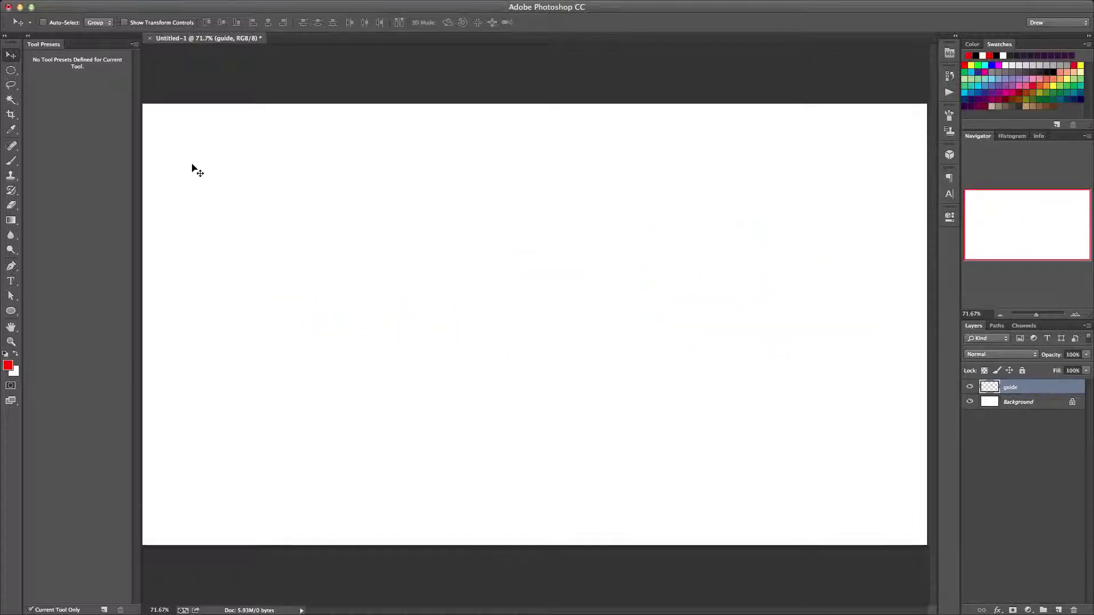
Paint a red upright rectangular frame near the canvas's upper-left corner with the Brush tool and clean up the overshooting line ends
key(b)
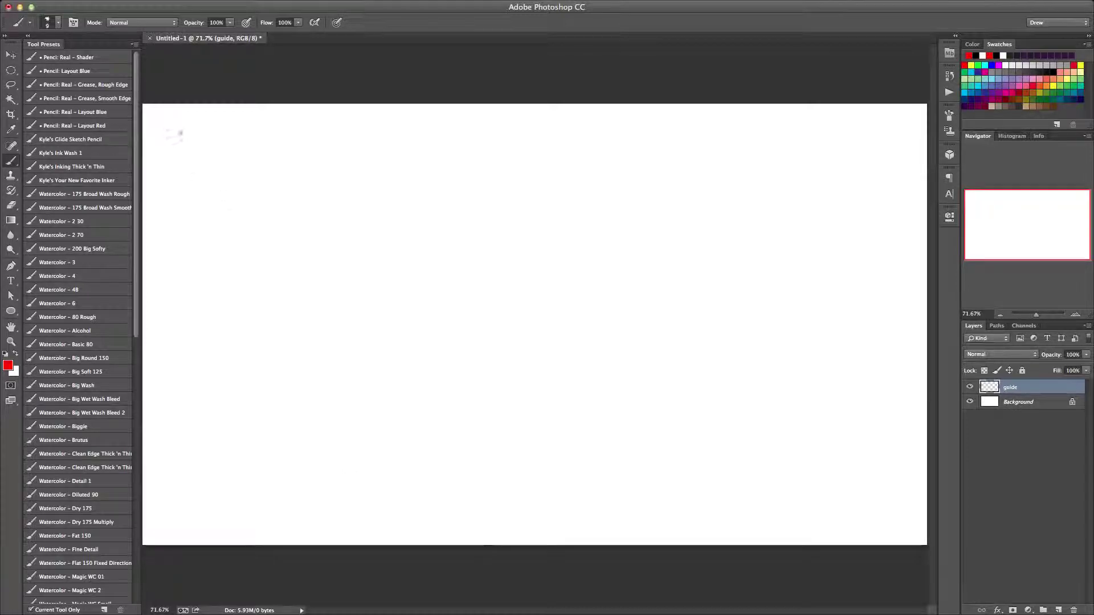
drag(176, 141, 308, 141)
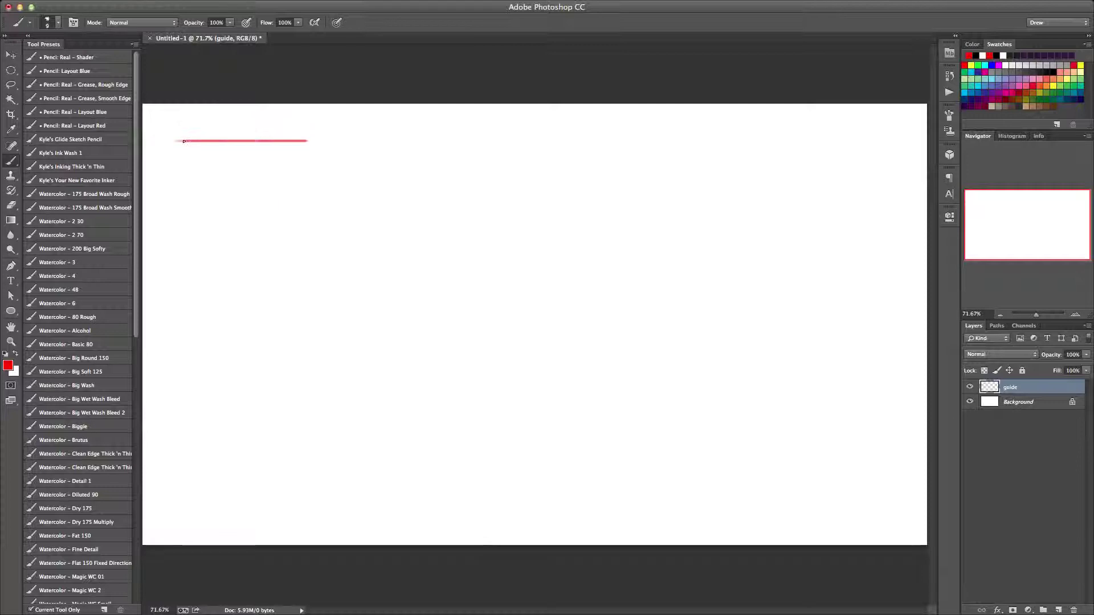
drag(180, 142, 182, 299)
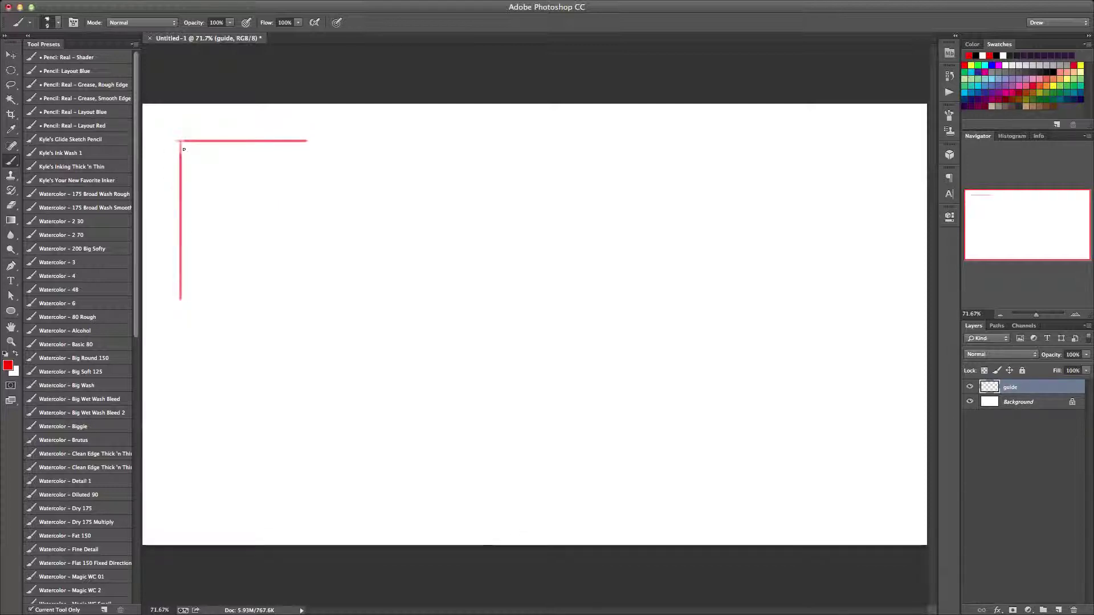
drag(303, 142, 296, 315)
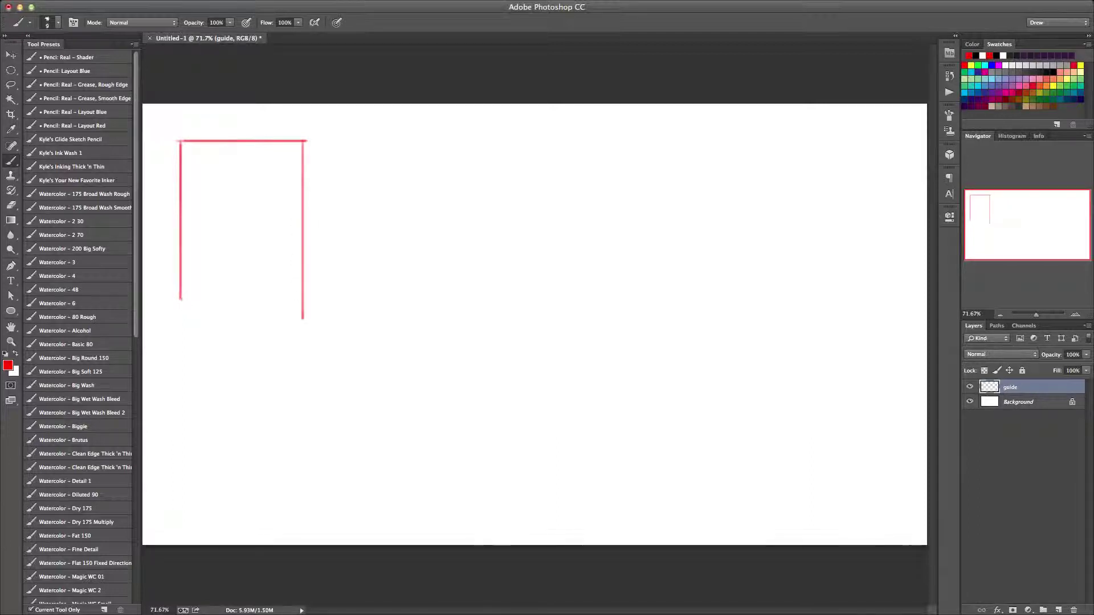
drag(173, 297, 309, 303)
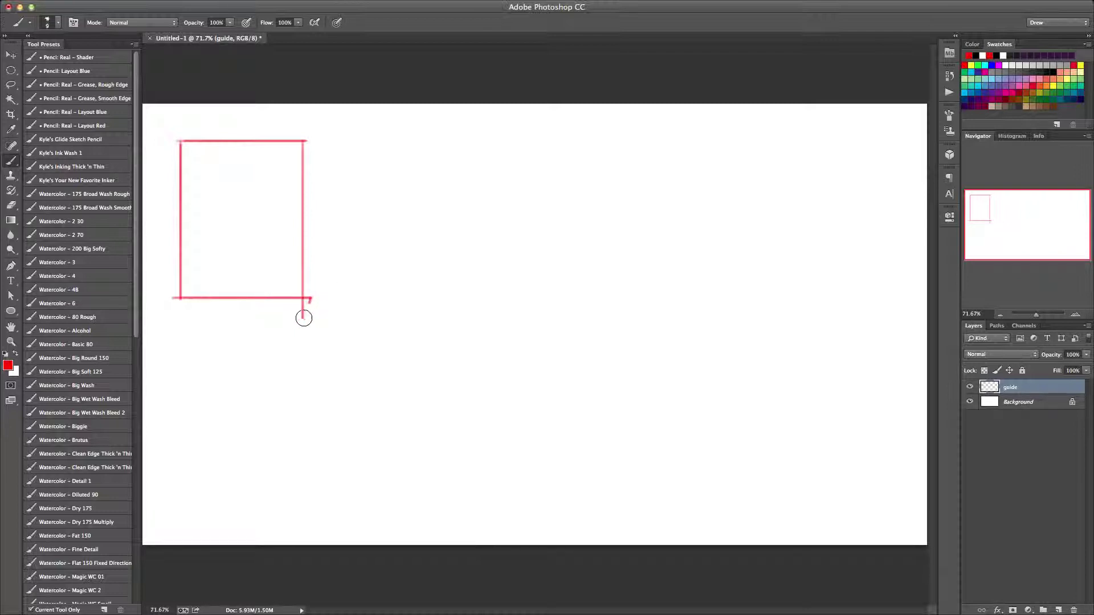
mouse_move(304, 318)
mouse_down()
mouse_move(311, 308)
mouse_move(301, 313)
mouse_up()
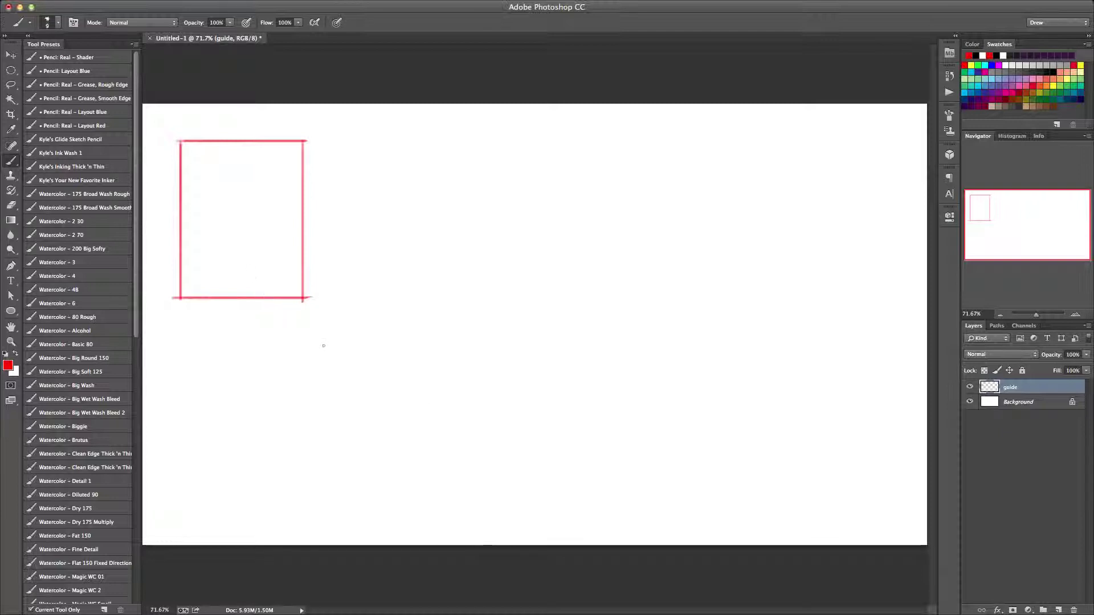
Duplicate the red frame four times, placing the copies side by side at even spacing to form a row of five
key(v)
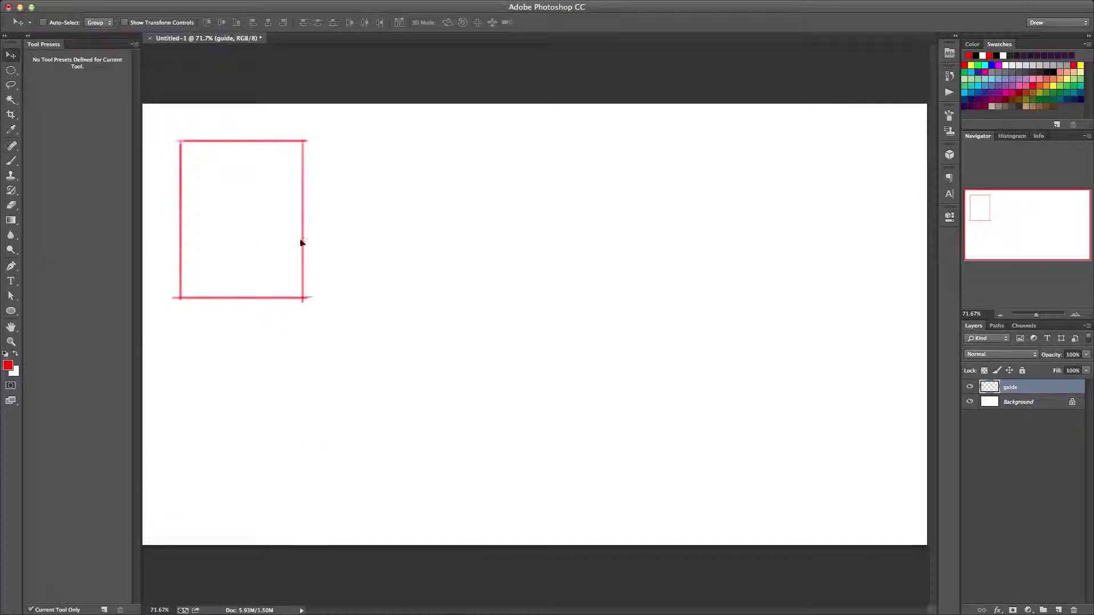
drag(301, 239, 302, 304)
drag(278, 289, 826, 298)
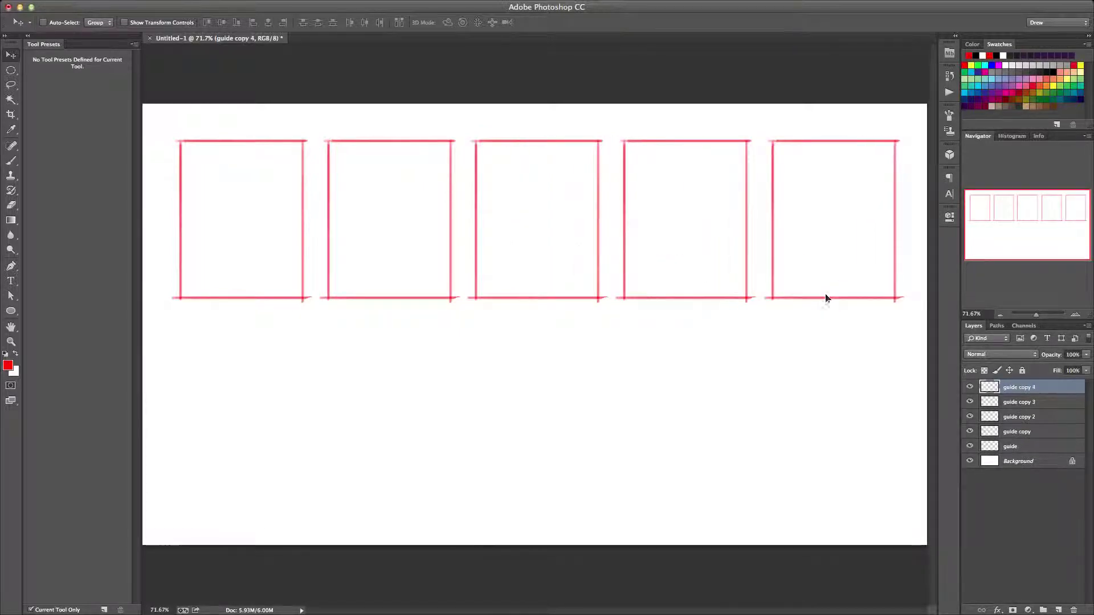
Merge the guide layer and its four copies into a single layer
shift+click(1003, 446)
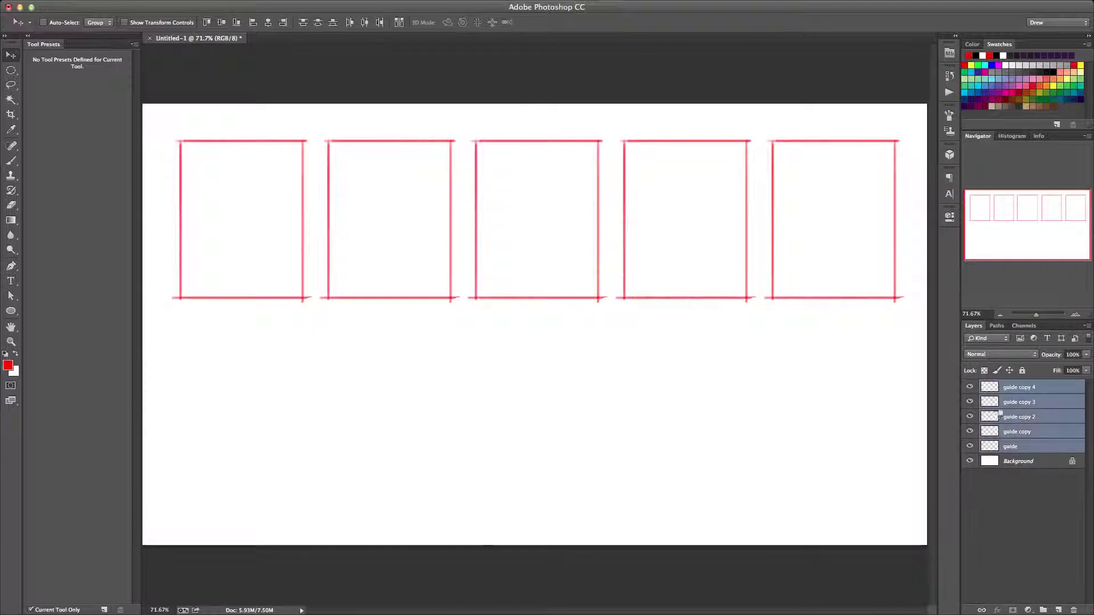
right_click(1005, 413)
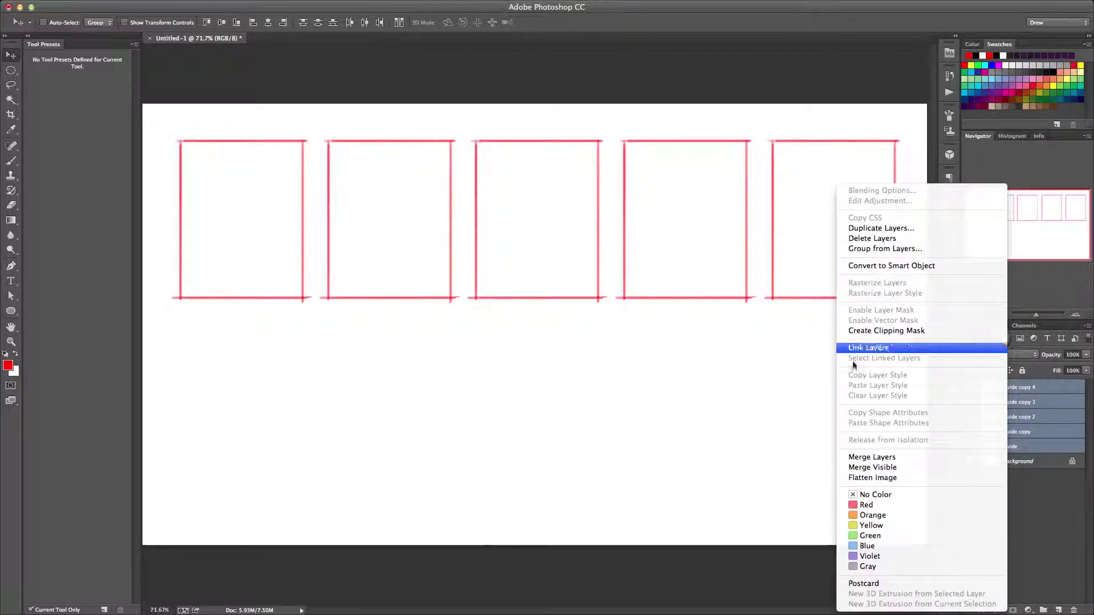
click(855, 457)
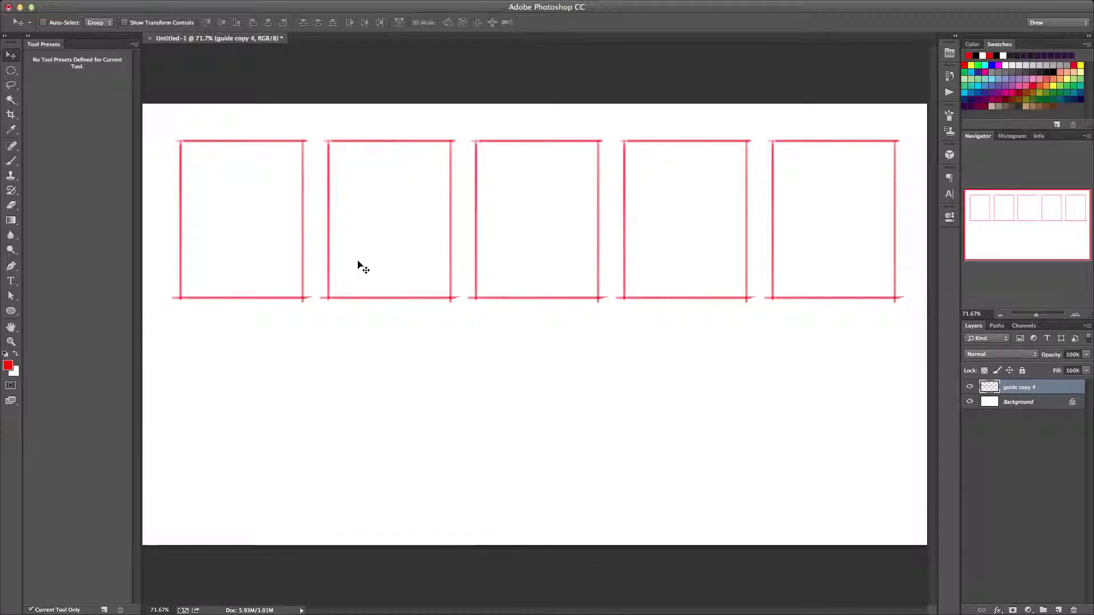
Duplicate the row of five frames directly below the first row and merge the copy down into one guide layer
drag(327, 259, 334, 450)
right_click(1014, 392)
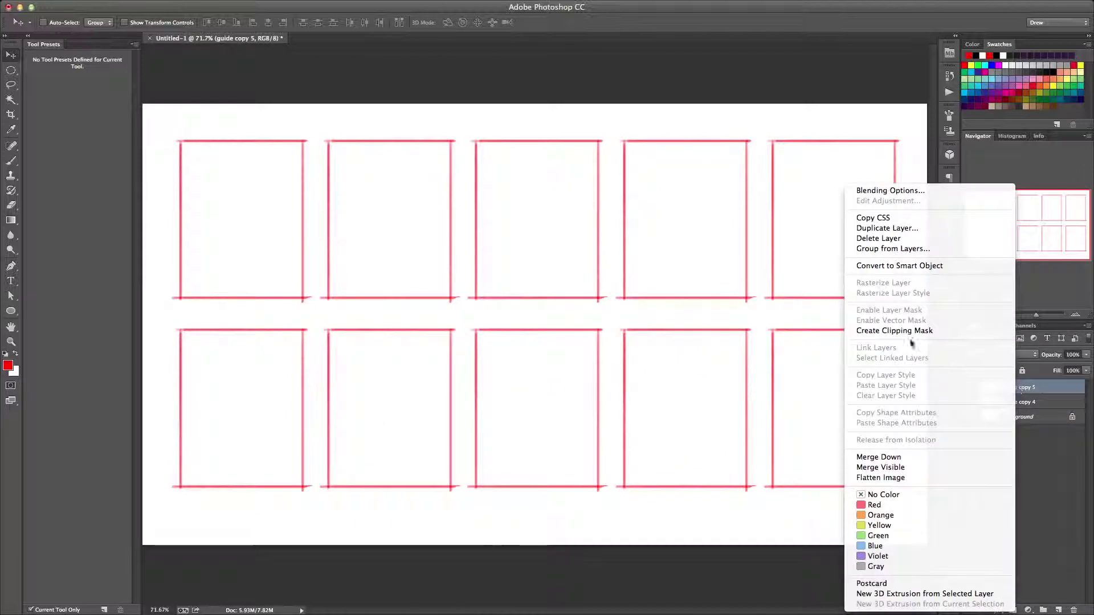
click(870, 457)
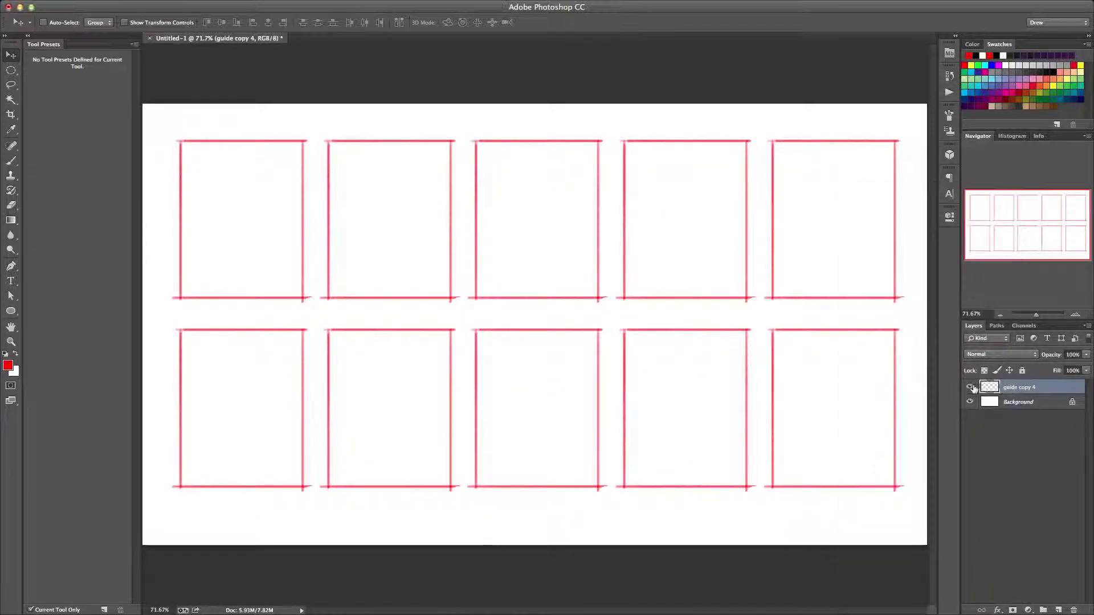
click(970, 388)
click(970, 388)
Add a new layer between the Background and the guide layer and name it sketch
click(1019, 403)
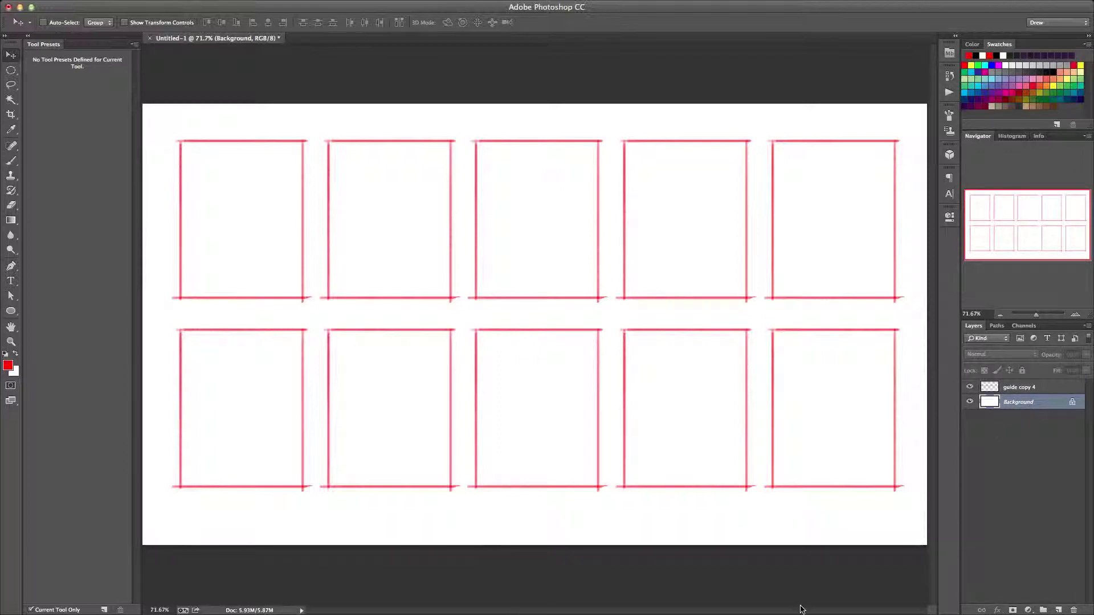
key(super+shift+n)
key(Return)
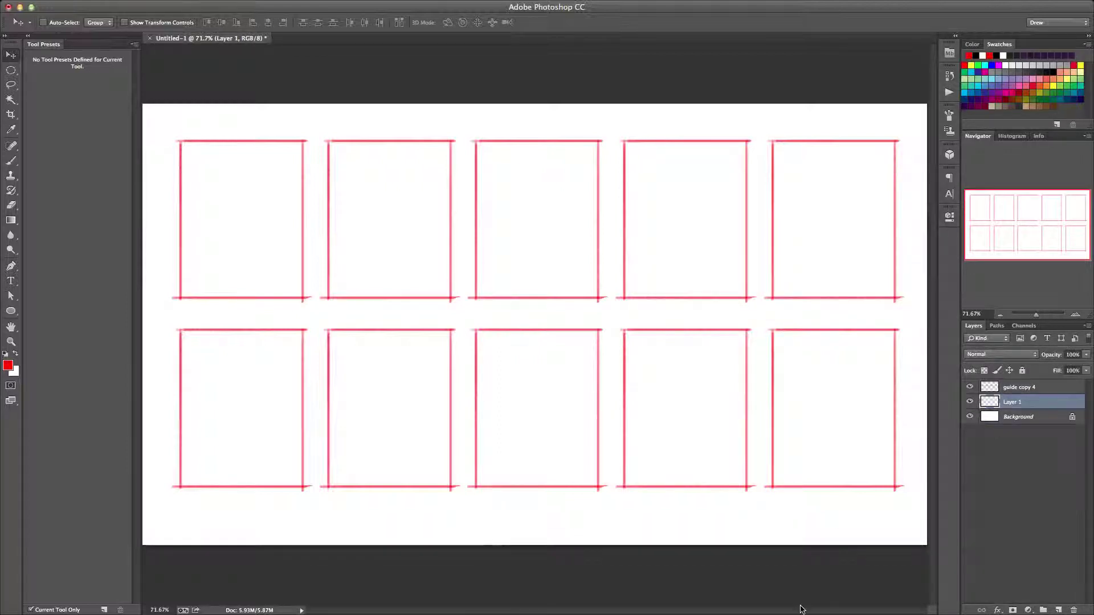
double_click(1017, 387)
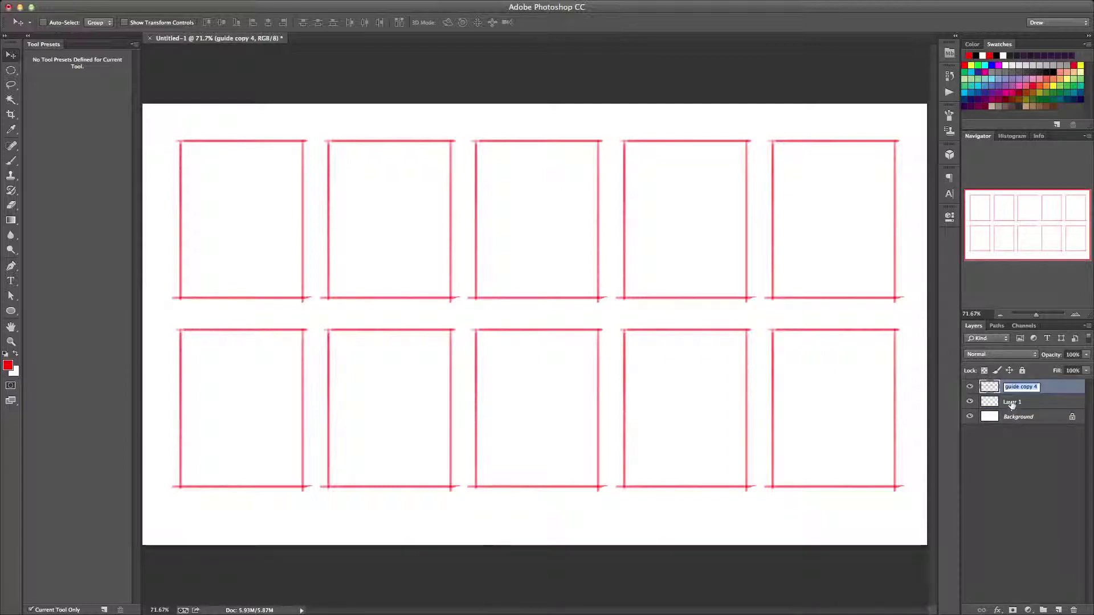
click(1013, 405)
mouse_move(1033, 406)
mouse_down()
mouse_move(1029, 383)
mouse_move(1016, 410)
mouse_up()
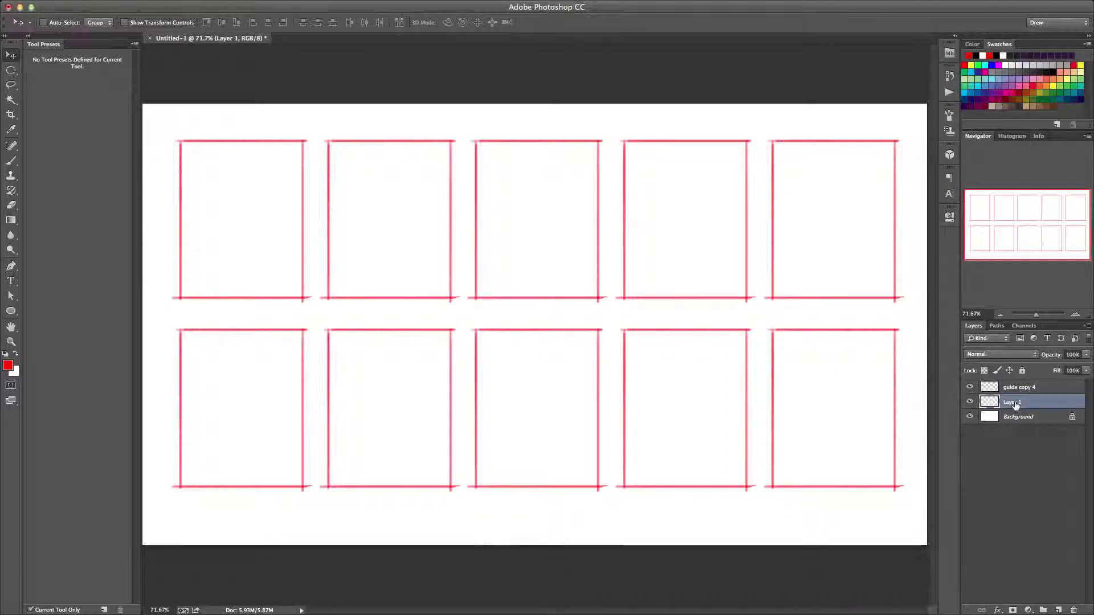
double_click(1011, 402)
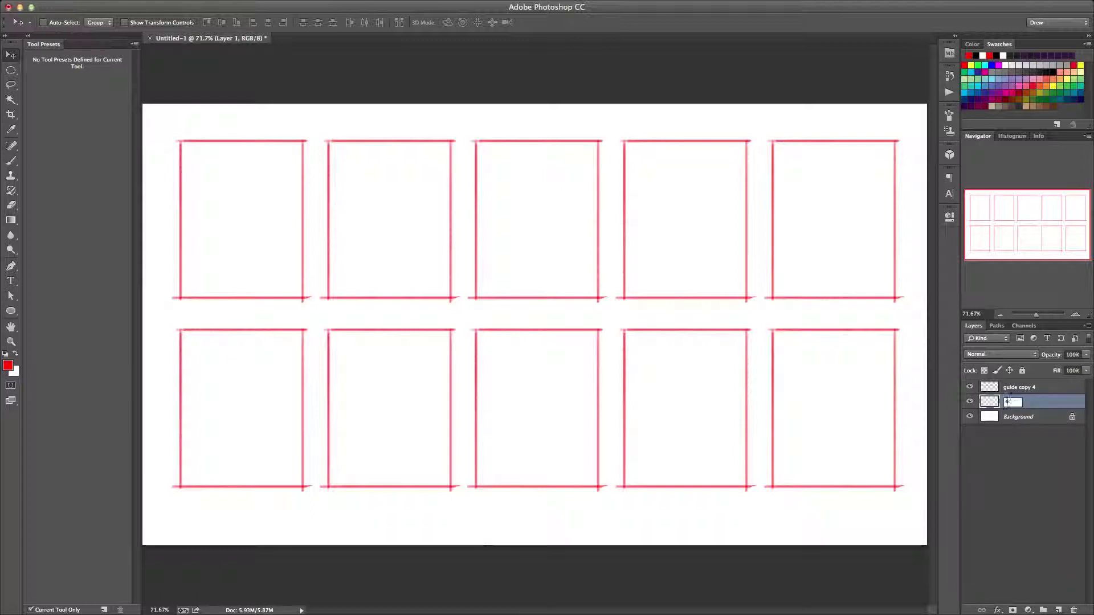
text(sketch)
key(Return)
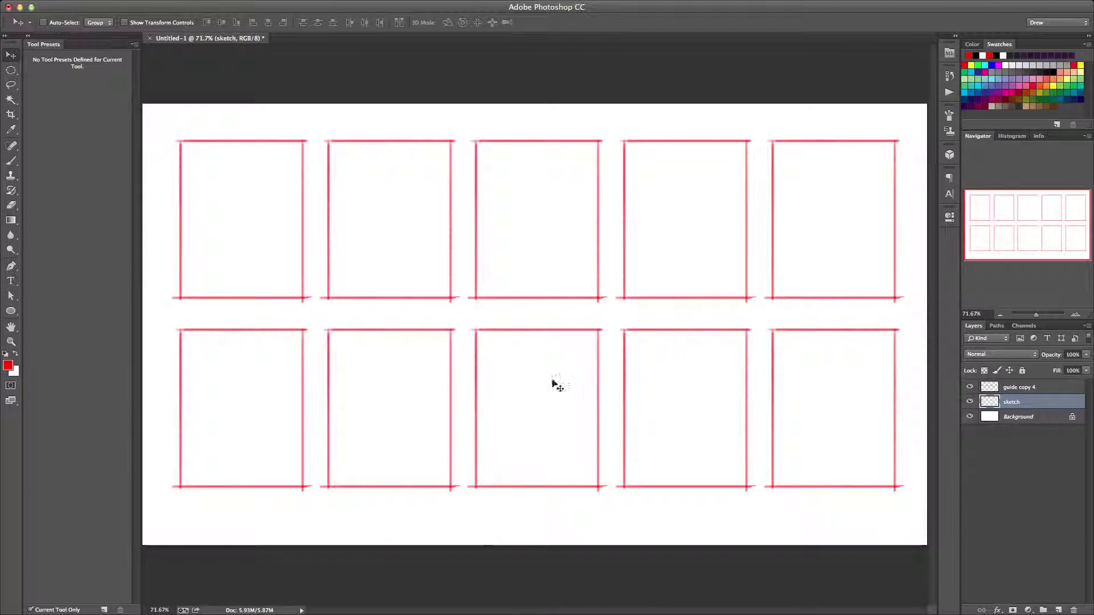
Reset the foreground color to black and brush a sketch of flowing waves with a hatched mound low in the first upper-row frame
key(b)
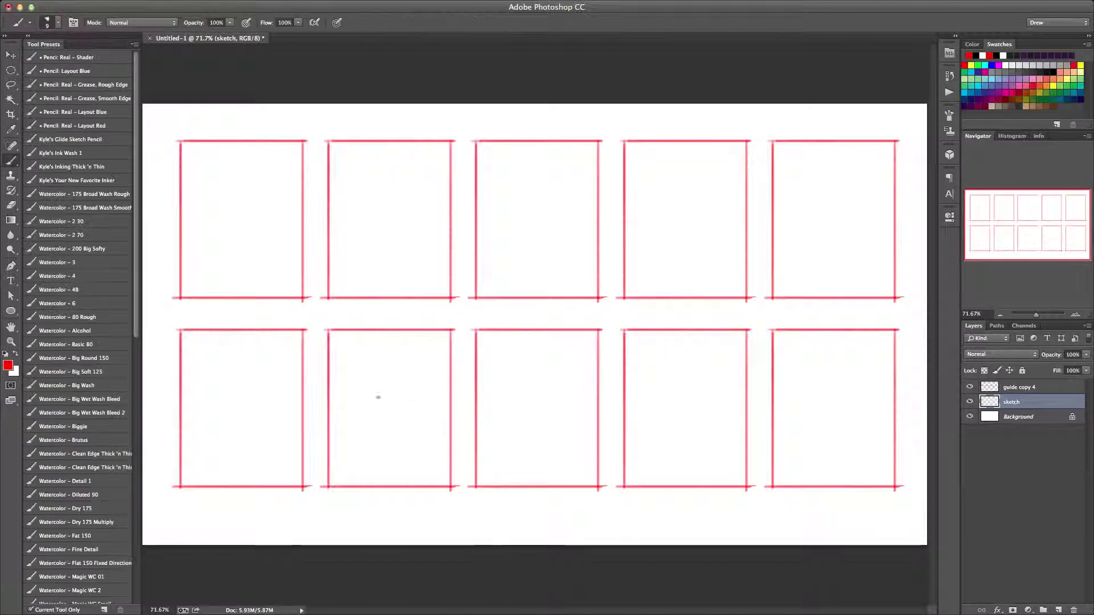
click(6, 353)
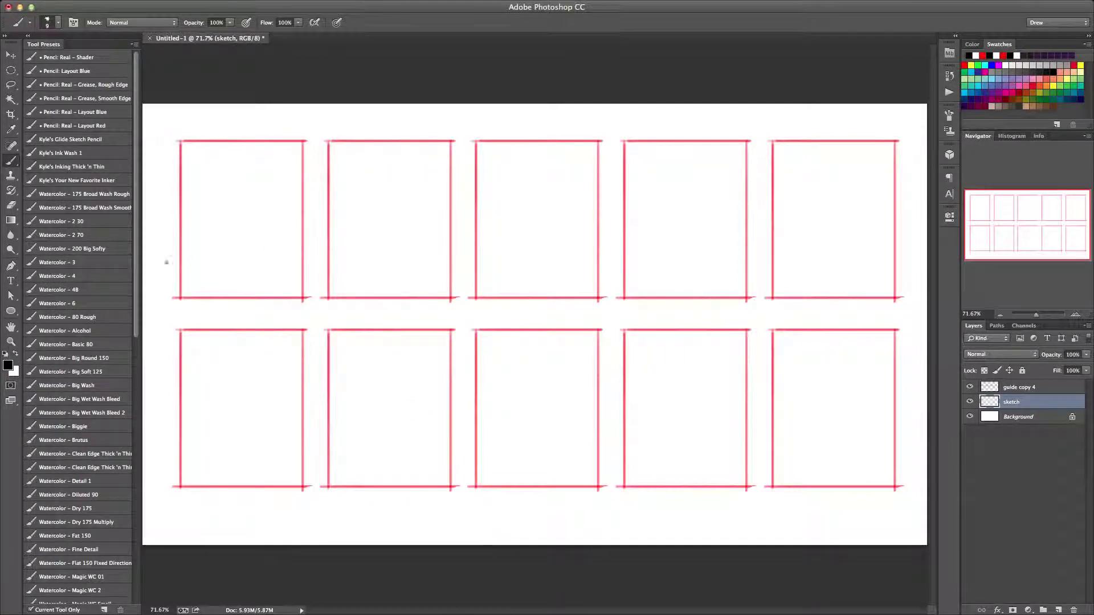
drag(166, 262, 262, 305)
drag(313, 278, 209, 282)
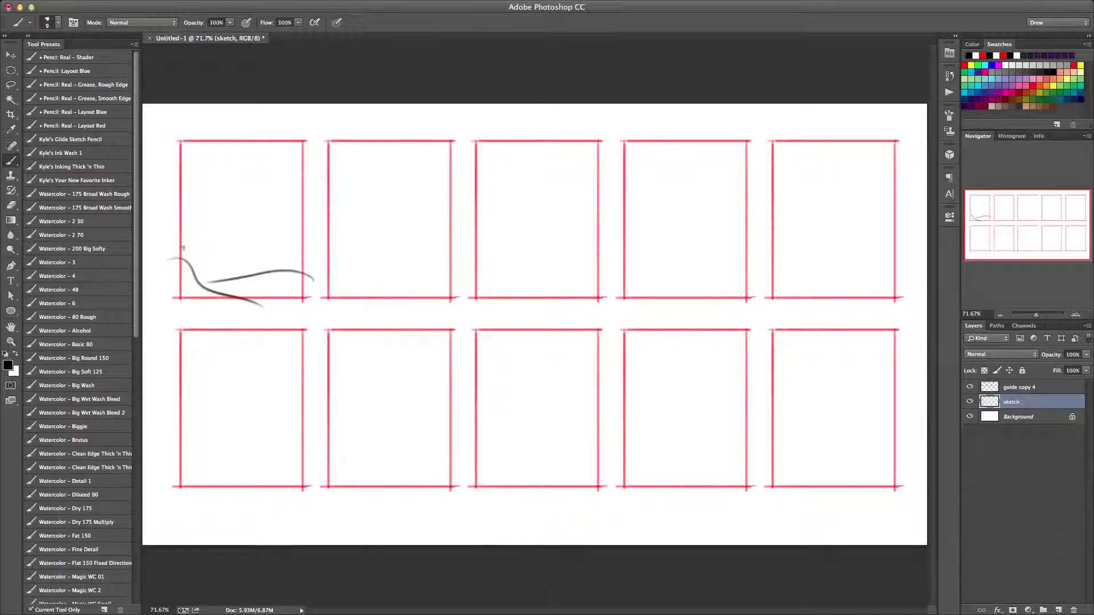
mouse_move(181, 248)
mouse_down()
mouse_move(254, 272)
mouse_move(221, 253)
mouse_move(231, 275)
mouse_move(215, 275)
mouse_move(181, 248)
mouse_move(194, 268)
mouse_move(300, 296)
mouse_up()
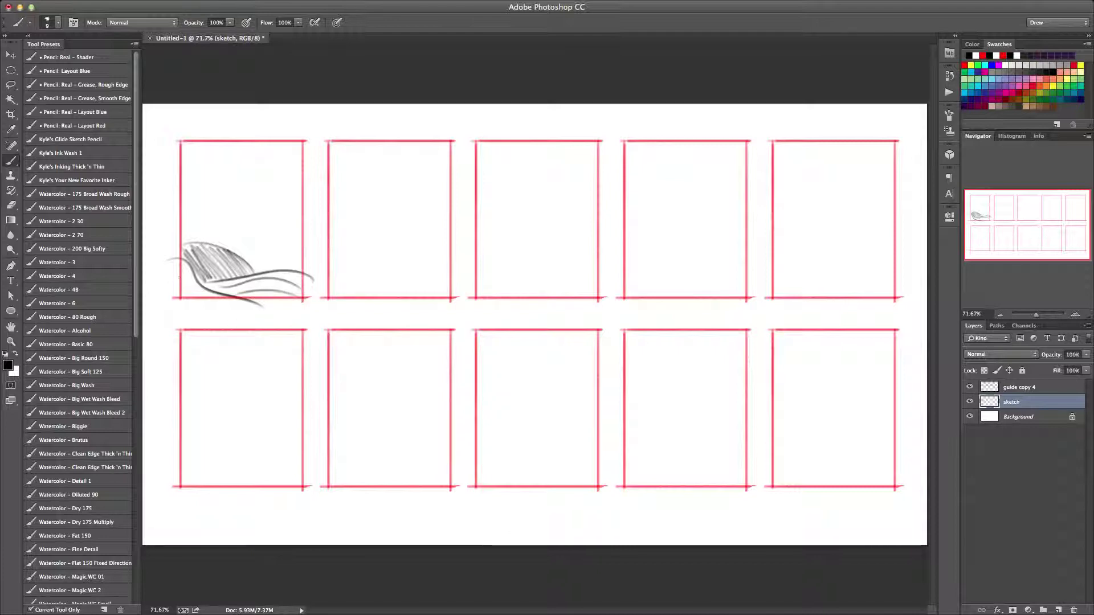
drag(263, 265, 268, 272)
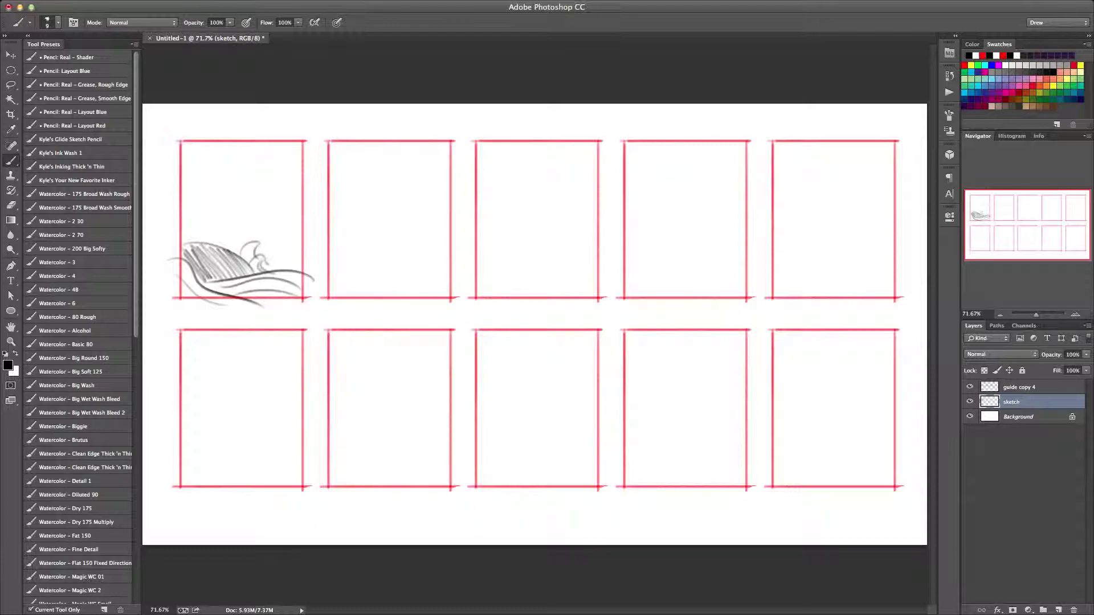
drag(268, 266, 321, 277)
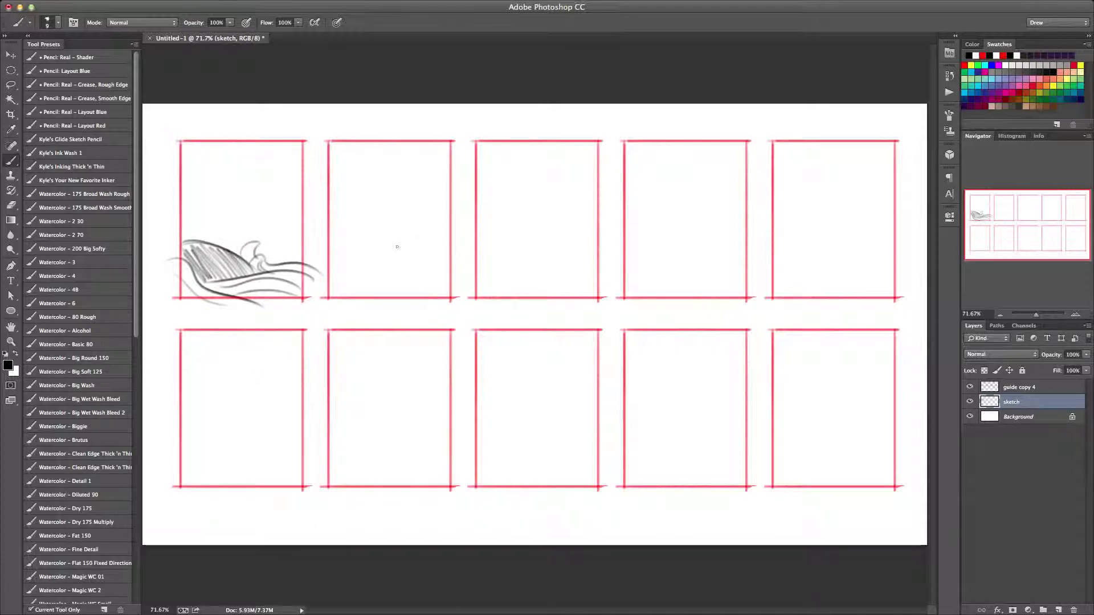
Sketch sweeping curved lines around a hatched rounded shape in the second upper-row frame
drag(351, 260, 371, 269)
drag(322, 177, 460, 217)
mouse_move(335, 199)
mouse_down()
mouse_move(384, 233)
mouse_move(352, 244)
mouse_move(323, 234)
mouse_move(330, 202)
mouse_move(308, 185)
mouse_move(451, 227)
mouse_up()
drag(351, 183, 427, 216)
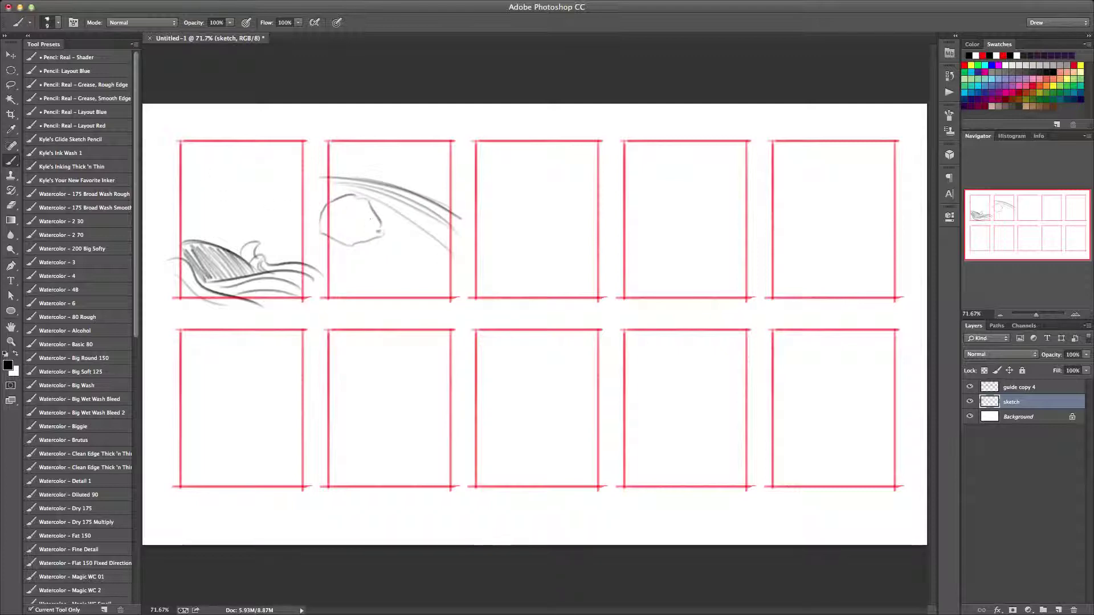
mouse_move(350, 194)
mouse_down()
mouse_move(371, 235)
mouse_move(336, 239)
mouse_up()
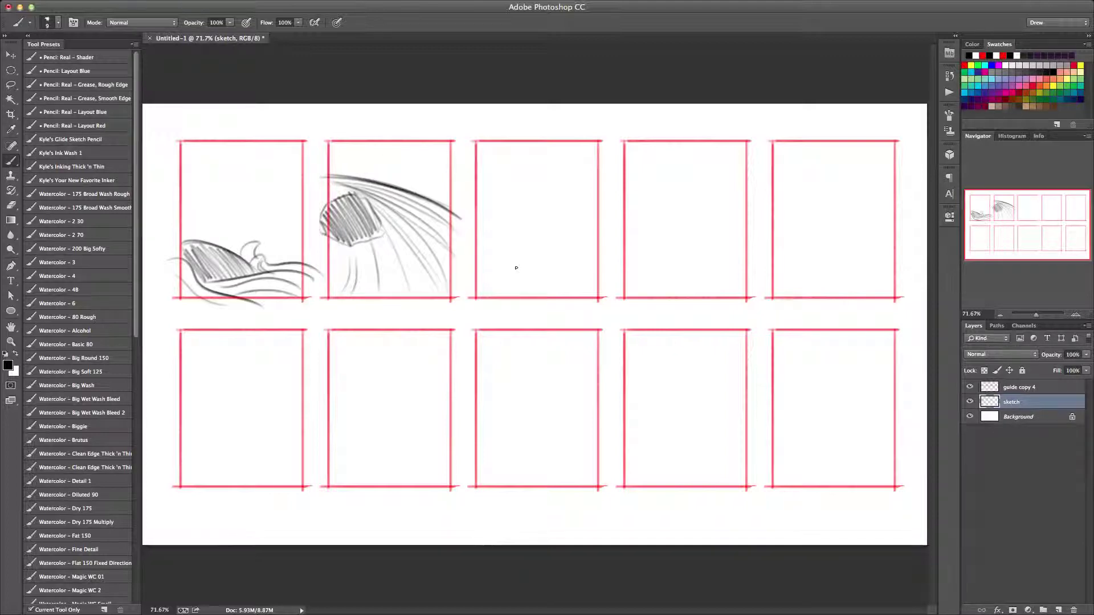
Toggle the visibility of the sketch layer and the guide copy 4 layer off and on to view each separately
click(970, 403)
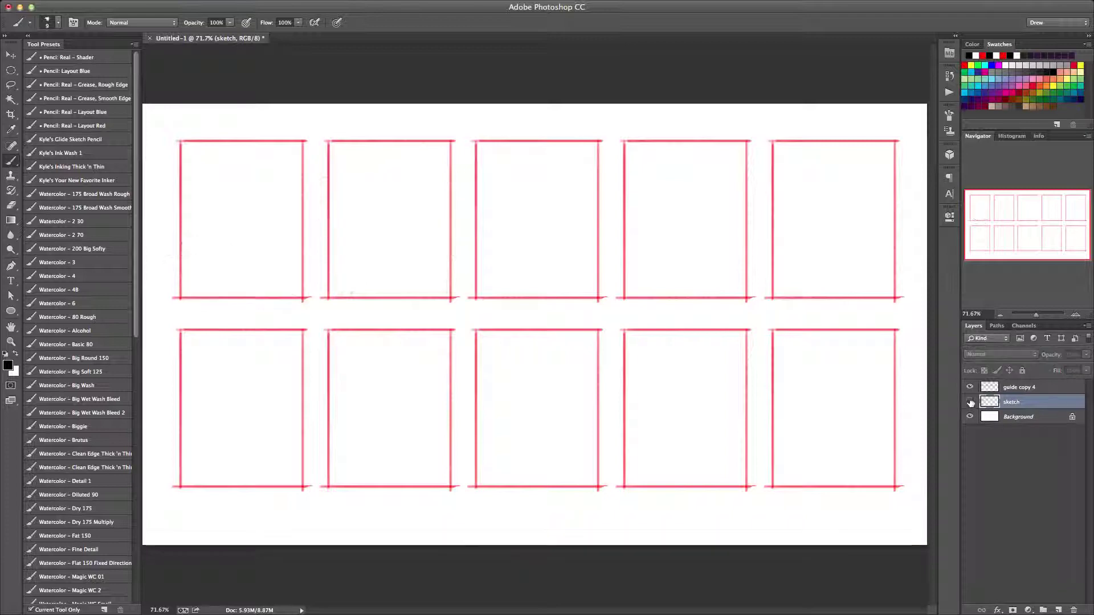
click(970, 403)
click(970, 387)
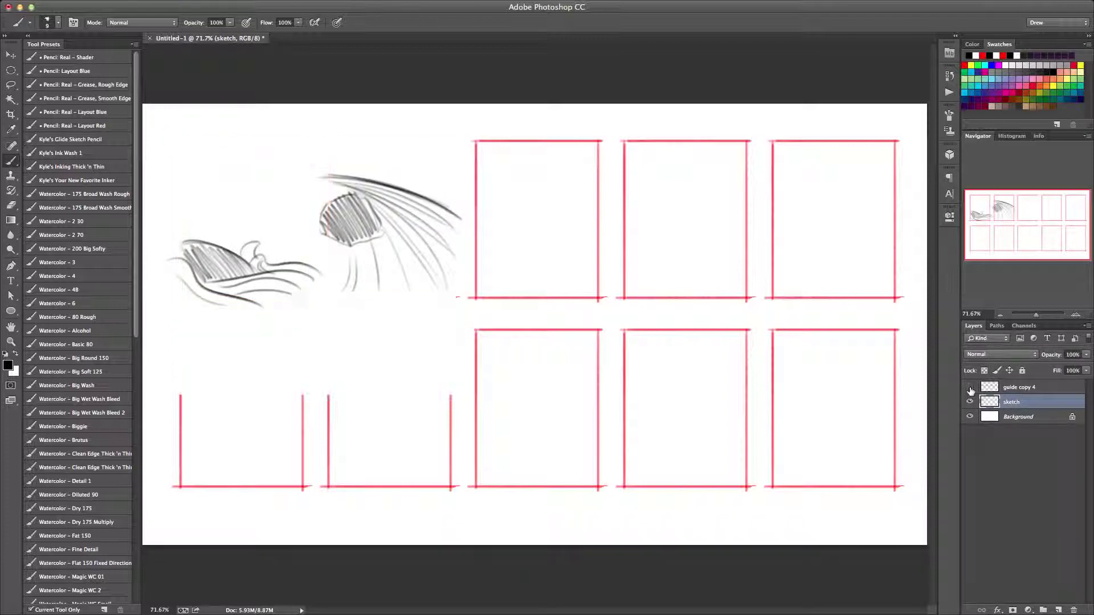
click(970, 387)
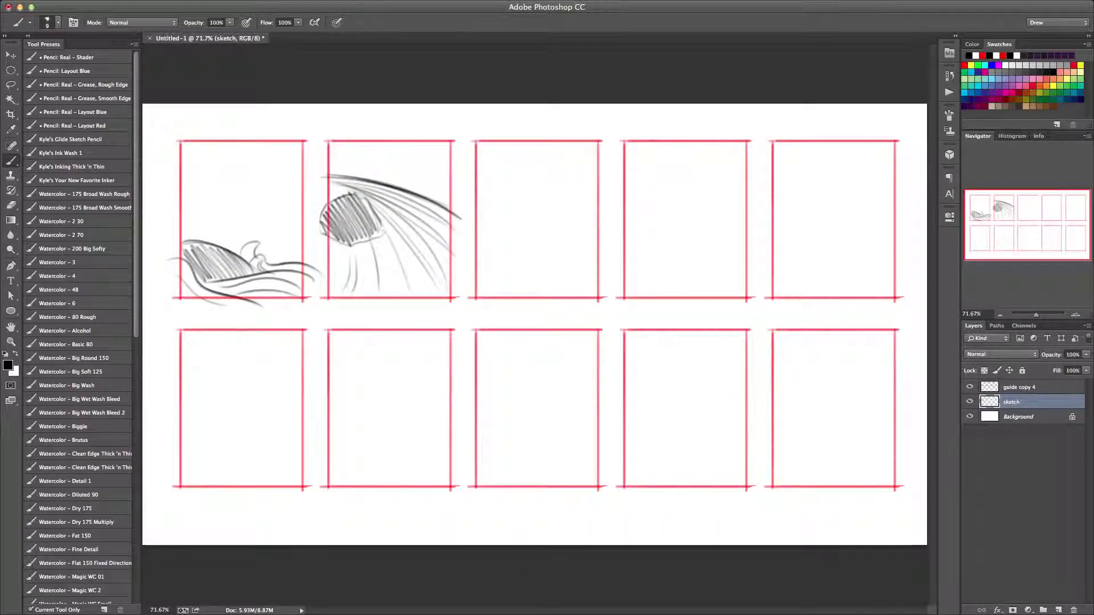
Lasso the sketch in the second upper-row frame, try moving it into the fourth frame, and undo the move
key(l)
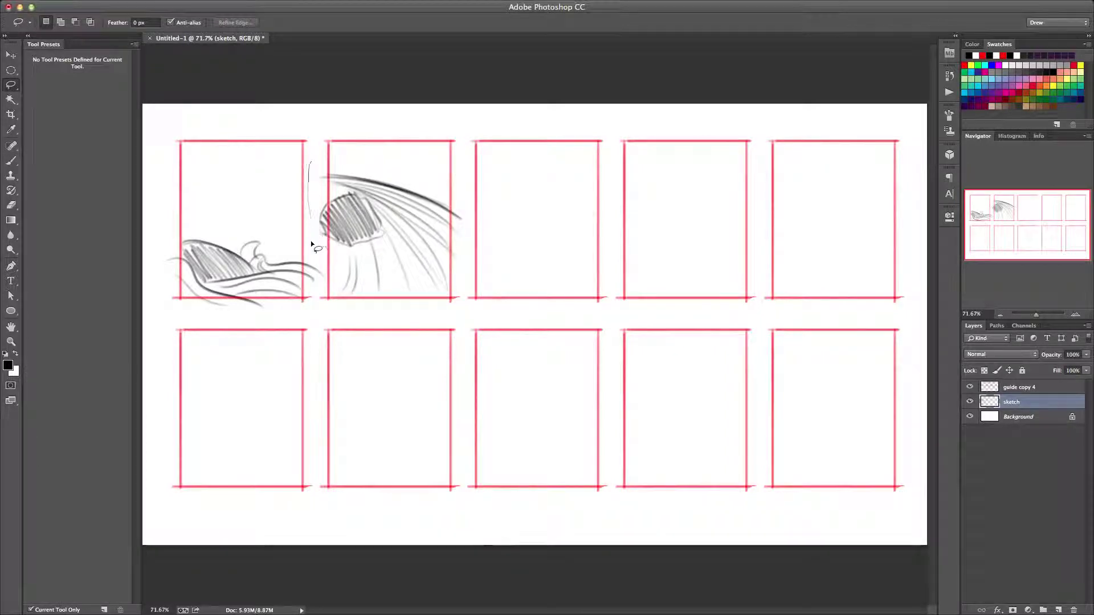
mouse_move(316, 302)
mouse_down()
mouse_move(334, 320)
mouse_move(405, 324)
mouse_move(468, 311)
mouse_move(470, 206)
mouse_up()
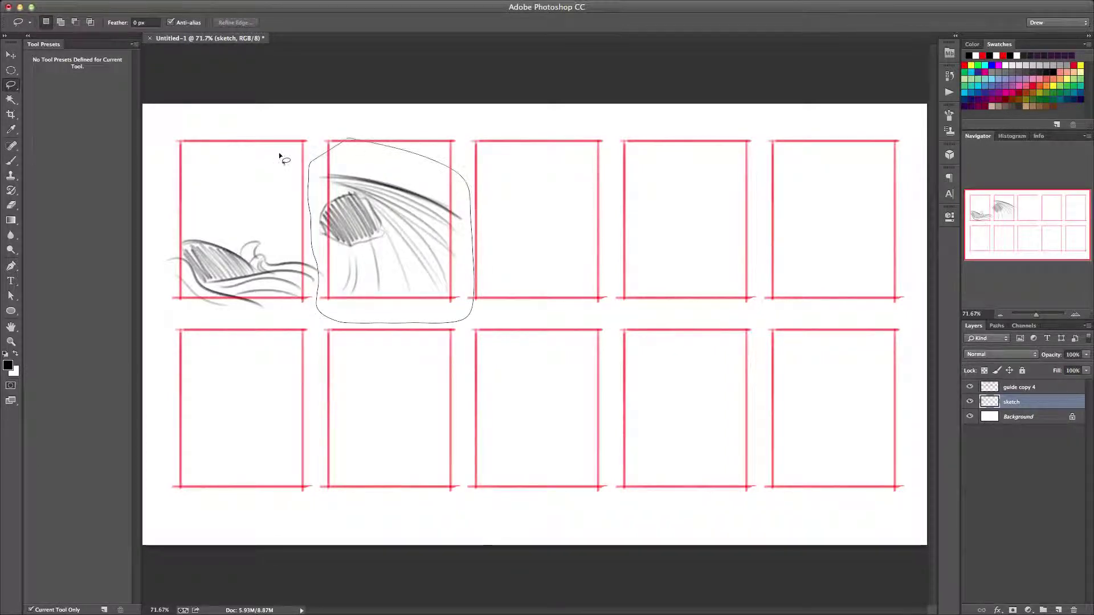
drag(279, 157, 281, 156)
key(v)
mouse_move(434, 225)
mouse_down()
mouse_move(752, 225)
mouse_move(661, 230)
mouse_up()
key(ctrl+d)
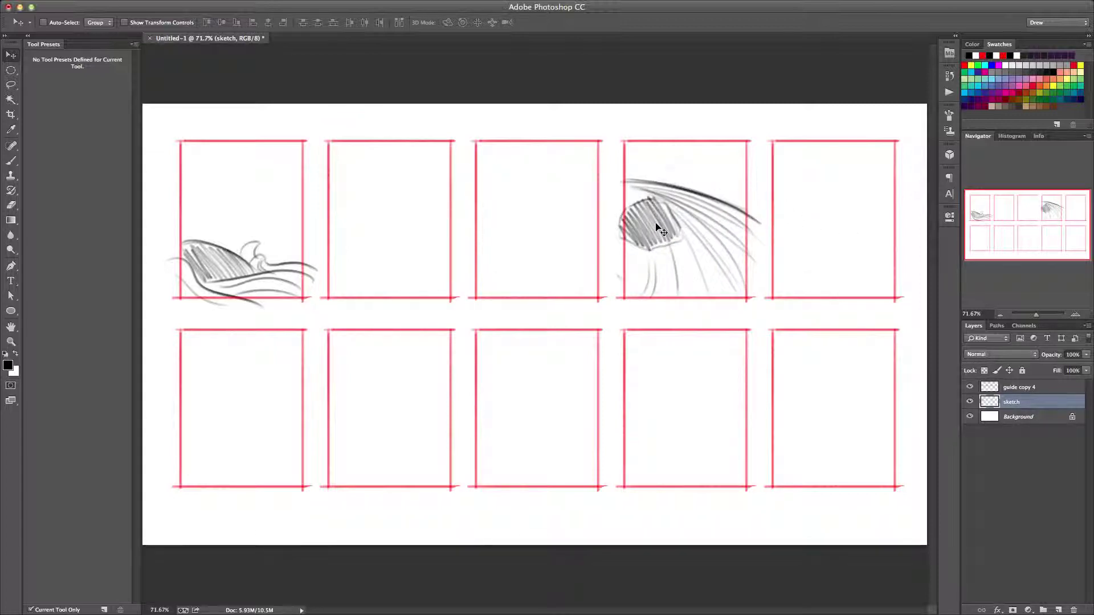
key(ctrl+alt+z)
key(ctrl+alt+z)
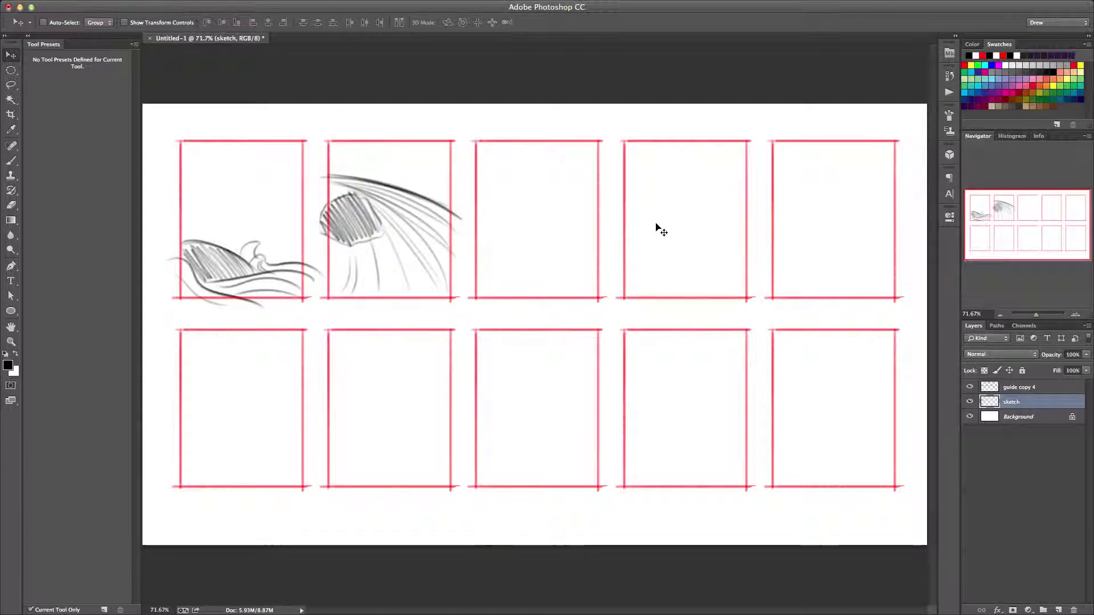
Check the guide copy 4 layer by hiding and showing it, and lock the layer completely
click(1020, 388)
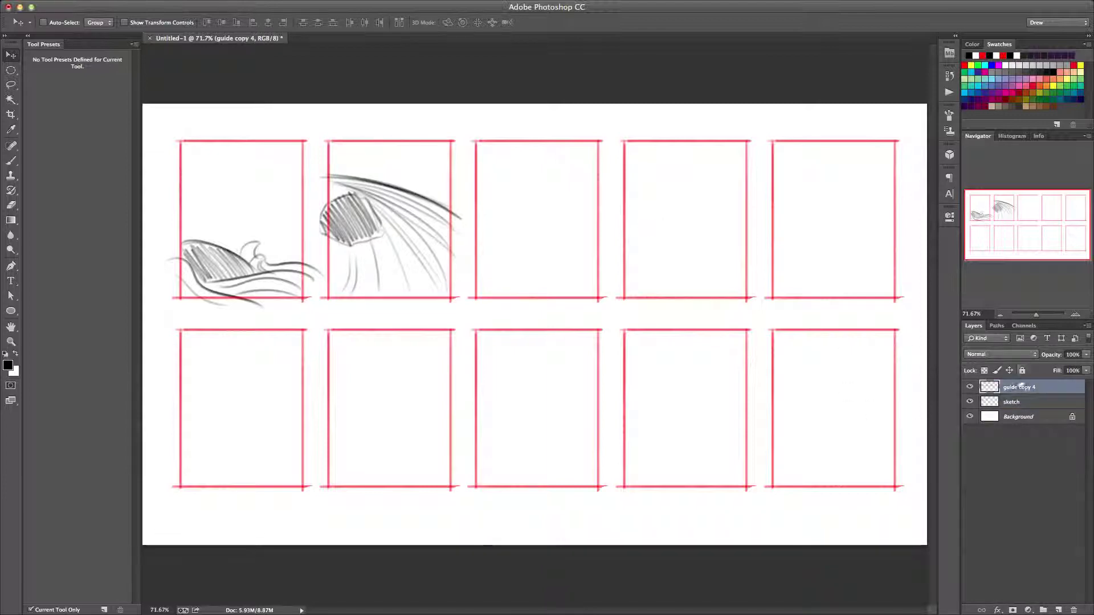
click(969, 388)
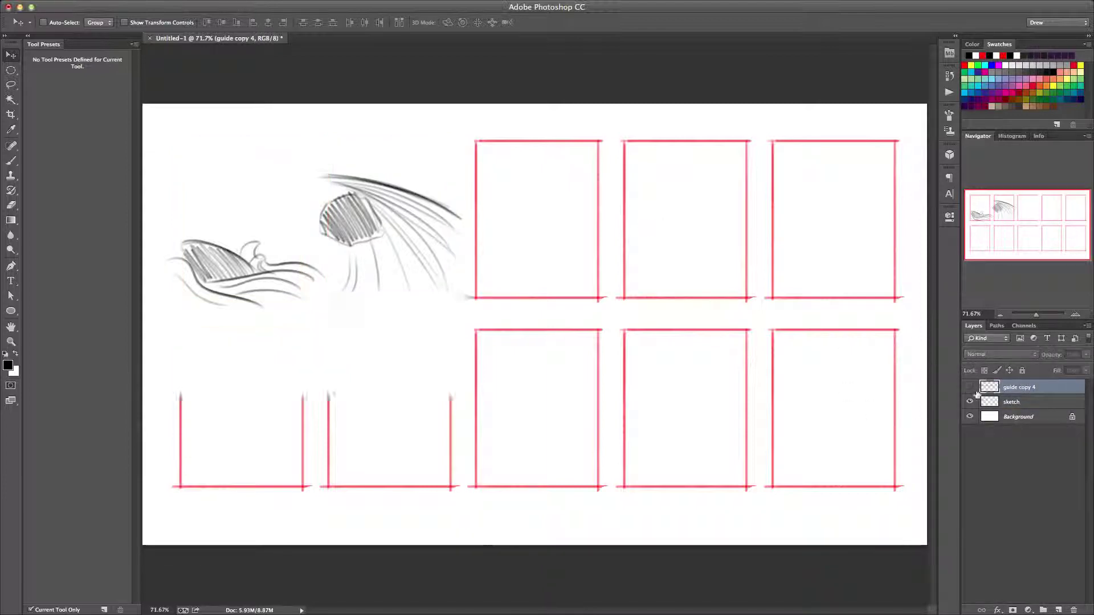
click(969, 387)
click(1022, 371)
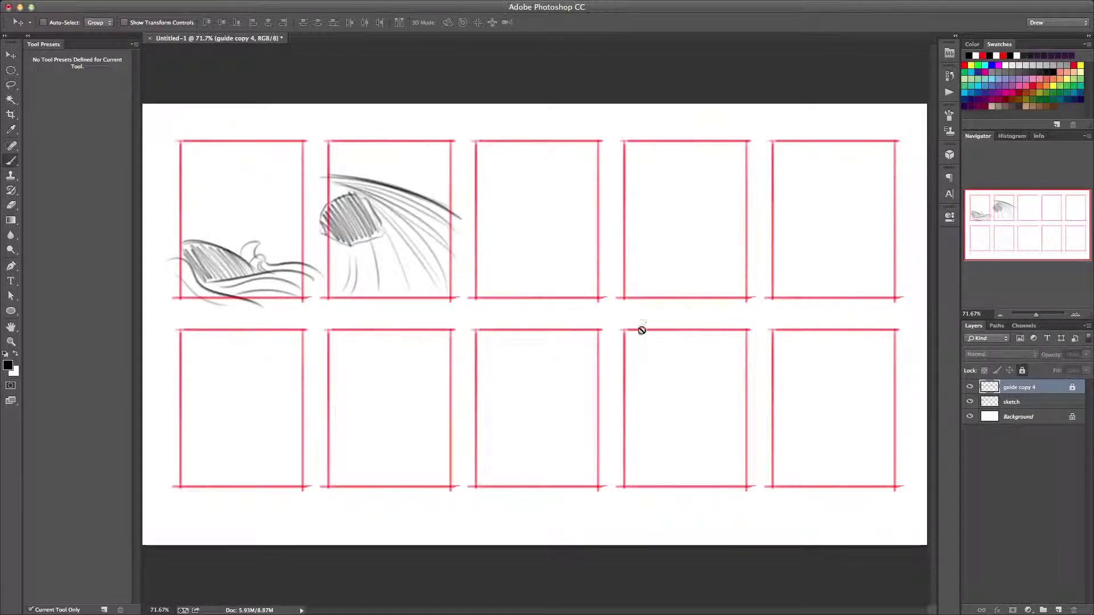
Brush a black zigzag squiggle in the third lower-row frame on the sketch layer
key(b)
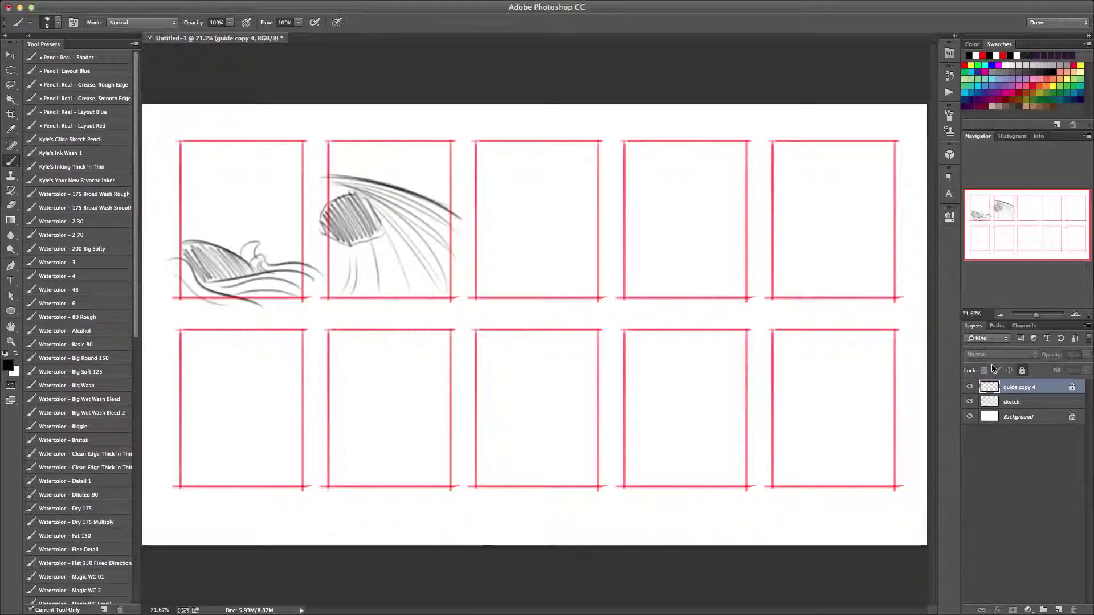
key(alt+bracketleft)
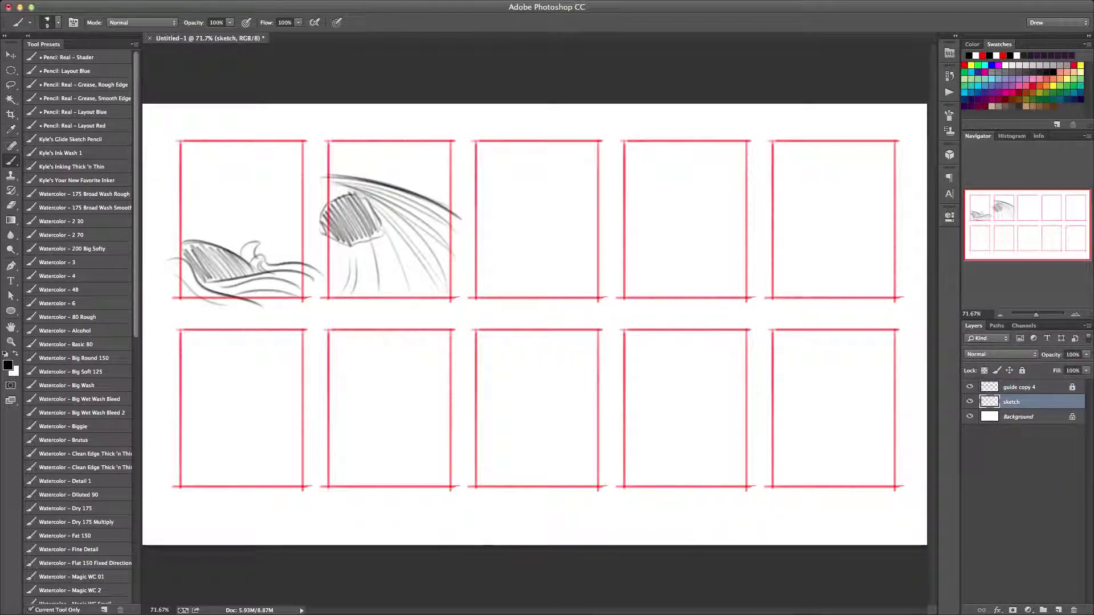
drag(562, 359, 503, 403)
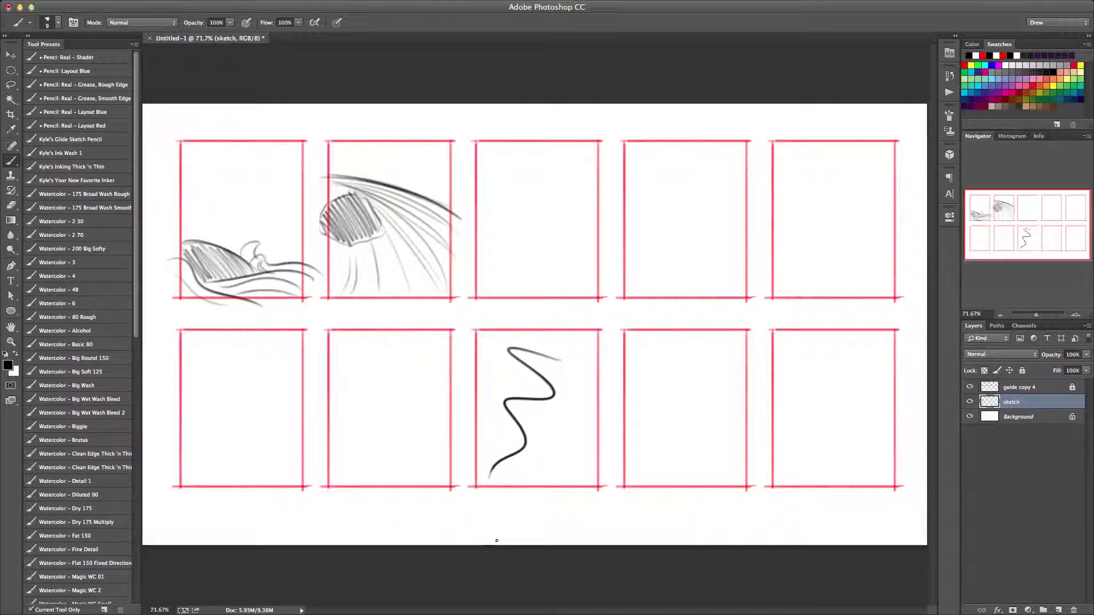
Lock the sketch layer completely and add a new layer named value directly above it
click(1022, 370)
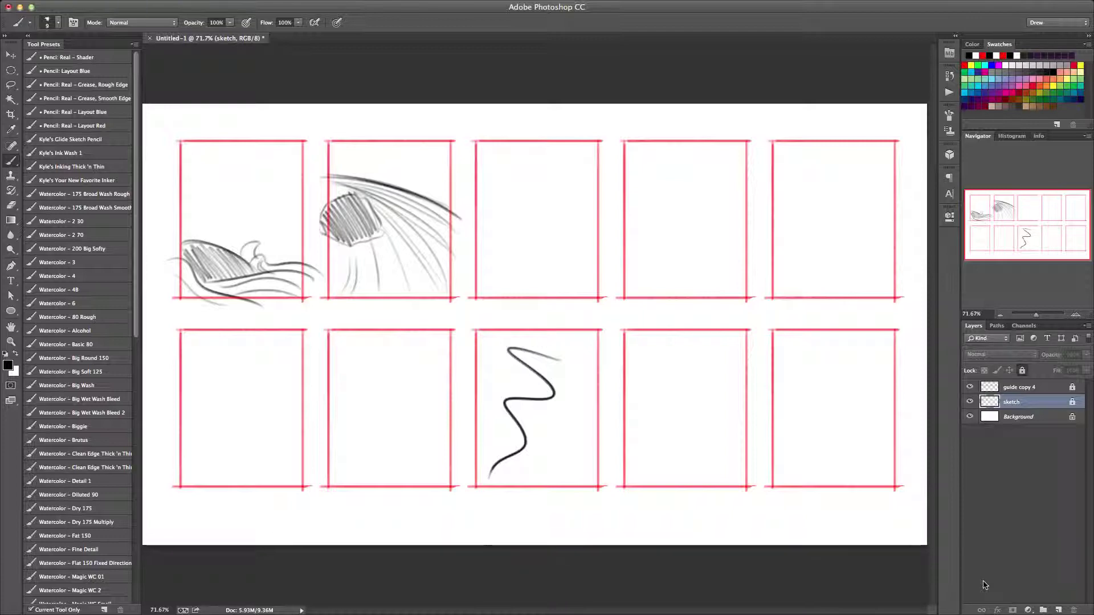
key(super+shift+n)
key(Return)
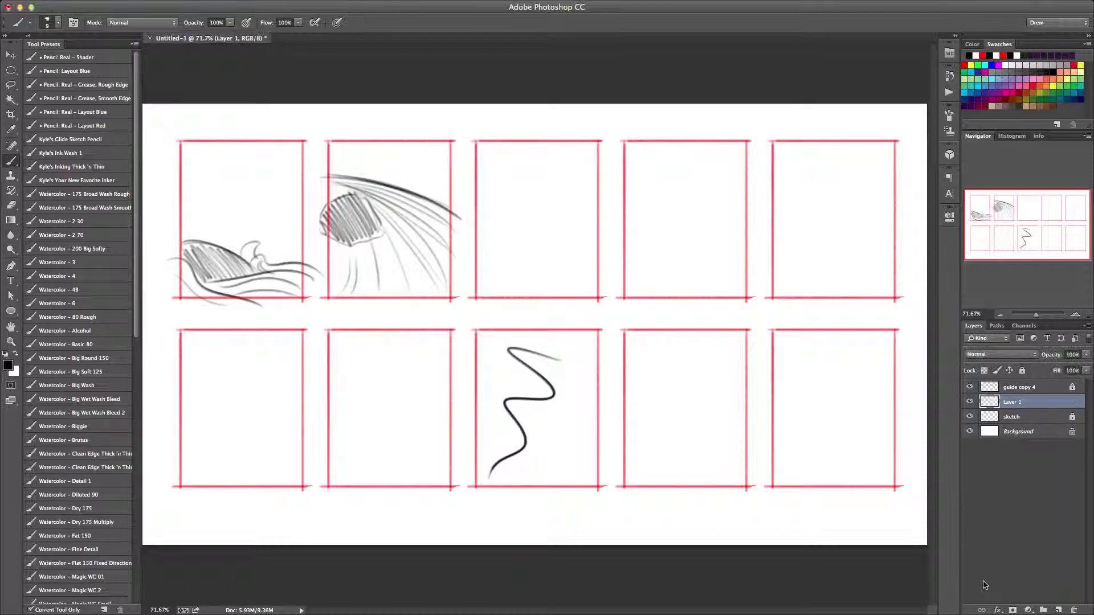
double_click(1012, 402)
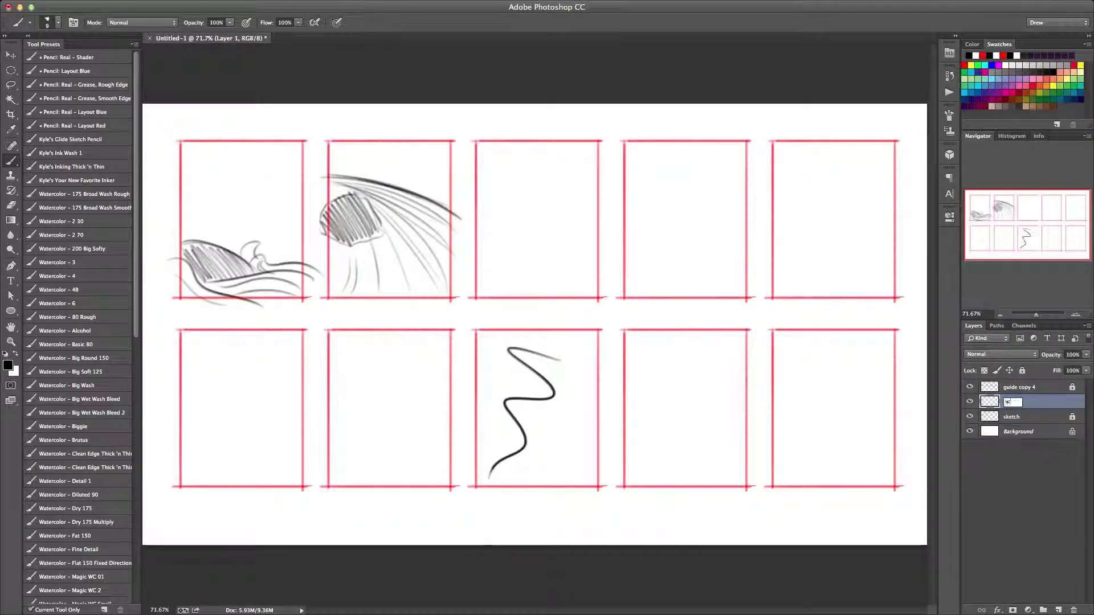
text(value)
key(Return)
Shade the first upper-row frame with the Watercolor - 3 brush, using black for the mound and gray washes for waves and sky
click(62, 264)
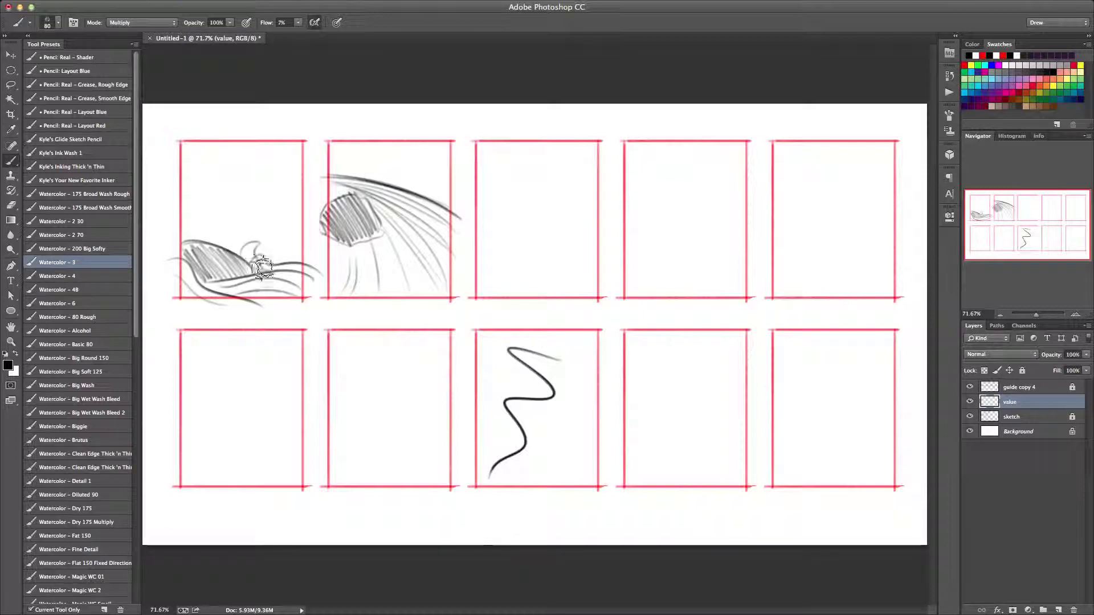
mouse_move(263, 276)
mouse_down()
mouse_move(302, 285)
mouse_move(188, 283)
mouse_move(309, 296)
mouse_move(270, 270)
mouse_move(302, 281)
mouse_move(214, 296)
mouse_move(155, 274)
mouse_move(134, 301)
mouse_move(168, 227)
mouse_move(241, 266)
mouse_move(187, 251)
mouse_move(203, 275)
mouse_move(249, 271)
mouse_move(195, 275)
mouse_move(177, 249)
mouse_move(237, 261)
mouse_move(206, 257)
mouse_up()
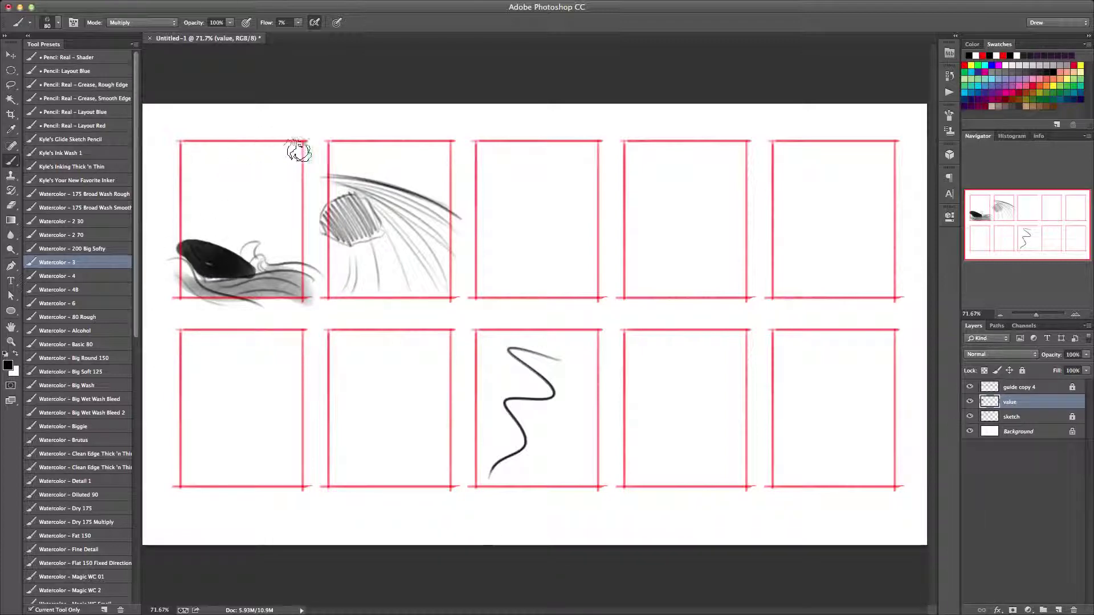
mouse_move(298, 150)
mouse_down()
mouse_move(240, 143)
mouse_move(290, 167)
mouse_move(206, 155)
mouse_move(294, 188)
mouse_move(190, 168)
mouse_move(286, 192)
mouse_move(194, 182)
mouse_move(286, 208)
mouse_move(198, 201)
mouse_move(298, 231)
mouse_move(208, 214)
mouse_move(223, 222)
mouse_move(181, 221)
mouse_move(314, 254)
mouse_move(175, 229)
mouse_move(312, 255)
mouse_move(182, 234)
mouse_move(293, 263)
mouse_move(201, 239)
mouse_move(231, 298)
mouse_move(296, 284)
mouse_move(237, 288)
mouse_move(177, 266)
mouse_move(178, 279)
mouse_move(215, 303)
mouse_move(302, 293)
mouse_move(258, 264)
mouse_move(319, 279)
mouse_up()
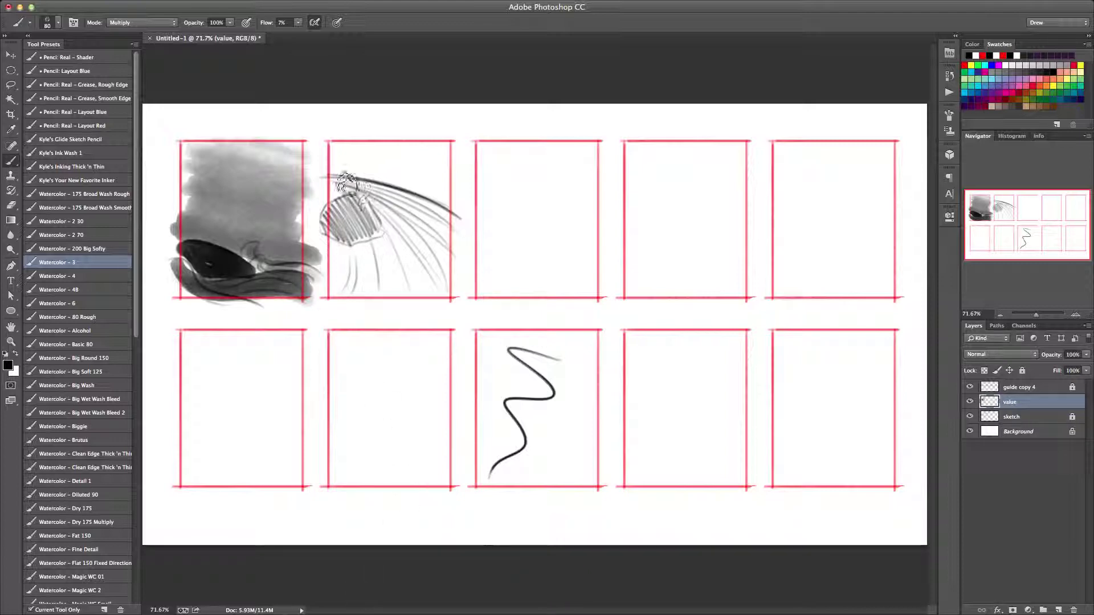
Shade the second upper-row frame with gray washes over the background and sweeping lines, filling the rounded shape black
mouse_move(403, 178)
mouse_down()
mouse_move(447, 197)
mouse_move(337, 147)
mouse_move(444, 174)
mouse_move(398, 149)
mouse_move(434, 151)
mouse_move(328, 166)
mouse_move(401, 149)
mouse_move(333, 182)
mouse_move(393, 194)
mouse_move(456, 236)
mouse_move(370, 197)
mouse_move(428, 271)
mouse_move(356, 270)
mouse_move(404, 245)
mouse_up()
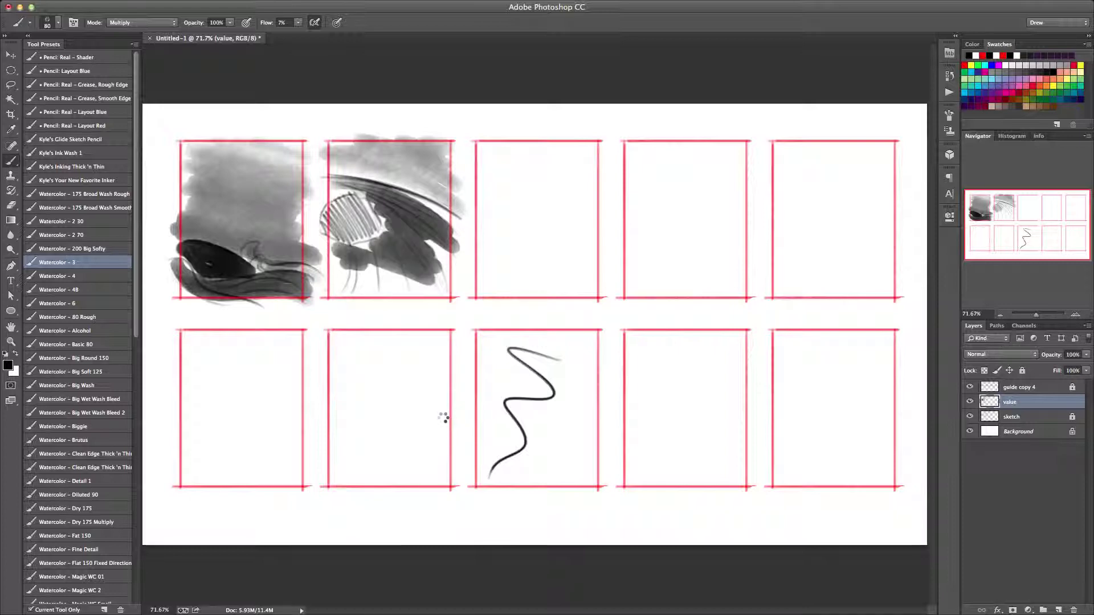
mouse_move(362, 202)
mouse_down()
mouse_move(336, 235)
mouse_move(325, 219)
mouse_move(353, 197)
mouse_move(357, 220)
mouse_move(366, 218)
mouse_move(336, 226)
mouse_move(359, 239)
mouse_up()
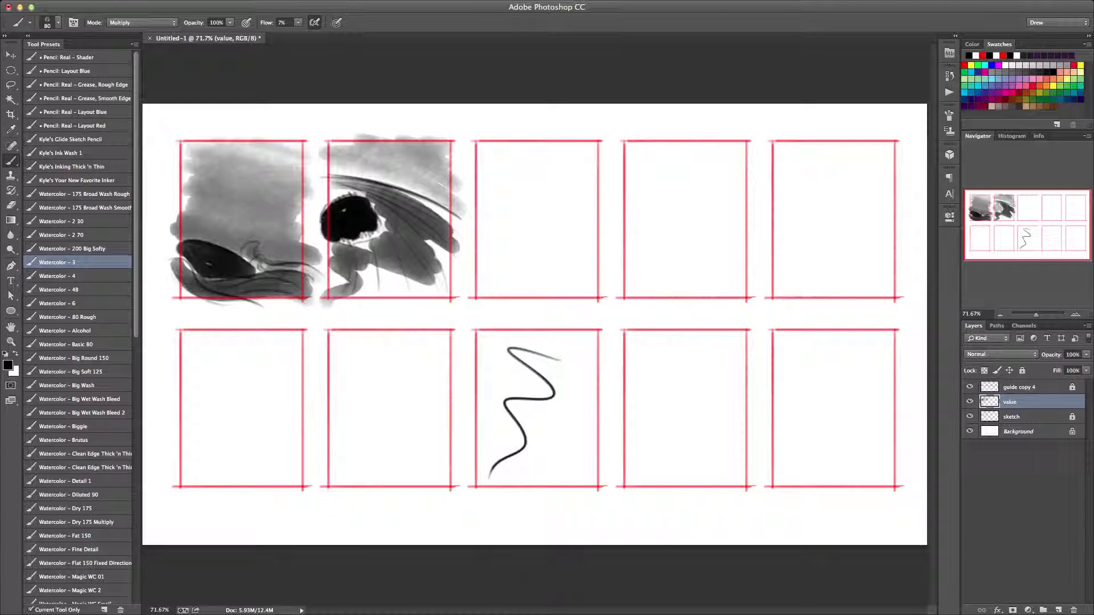
drag(346, 180, 472, 245)
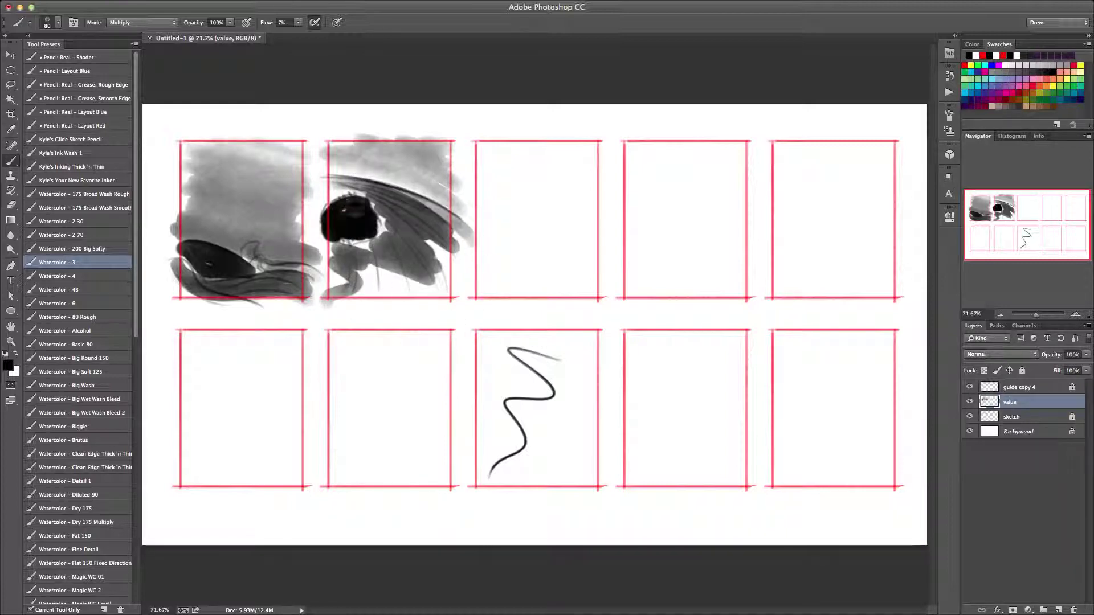
mouse_move(365, 205)
mouse_down()
mouse_move(453, 279)
mouse_move(399, 245)
mouse_move(393, 284)
mouse_move(444, 268)
mouse_move(339, 293)
mouse_up()
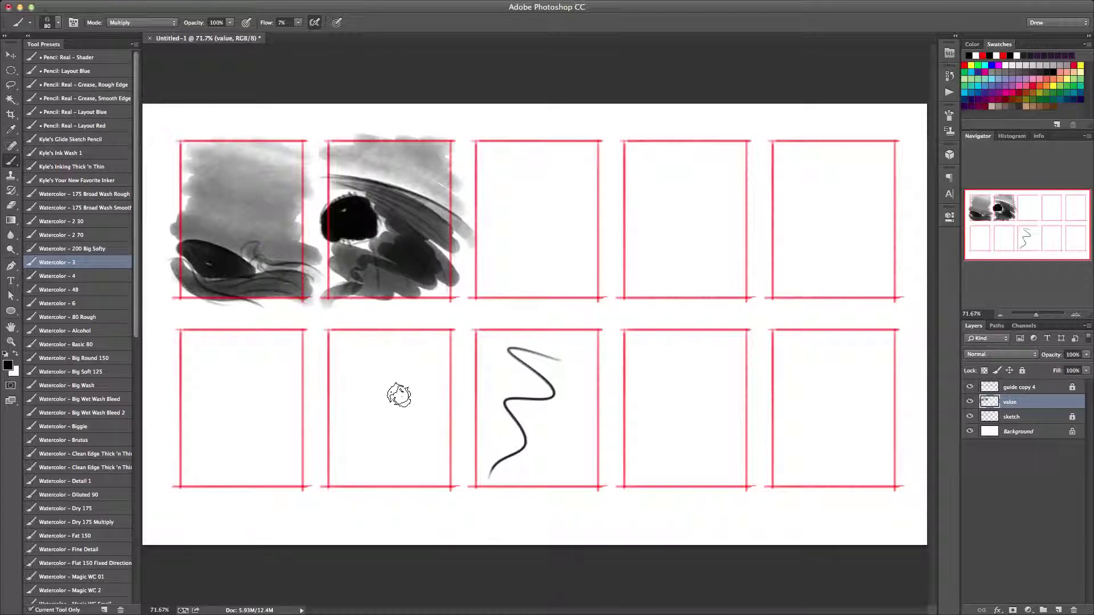